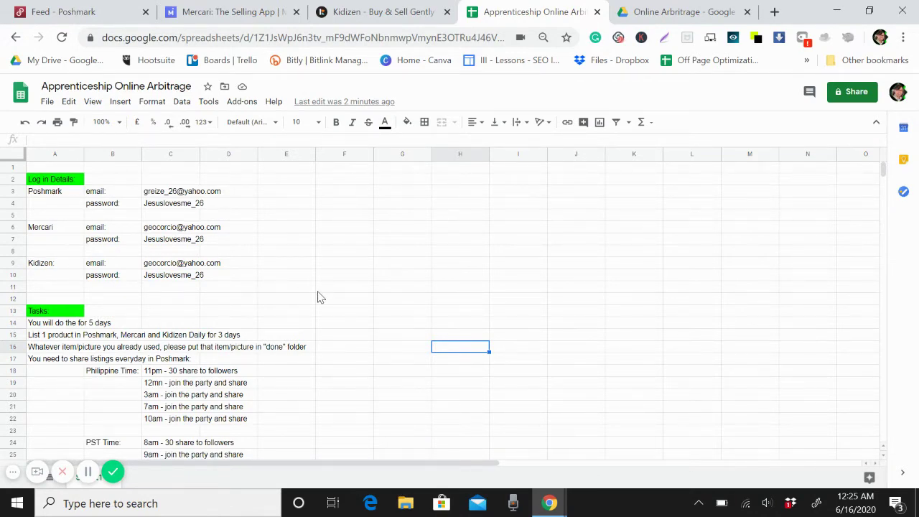
# Step: Review the apprenticeship task list in the spreadsheet and the jeans photos and DONE subfolder in the Online Arbitrage Drive folder
pyautogui.scroll(-3, 320, 298)
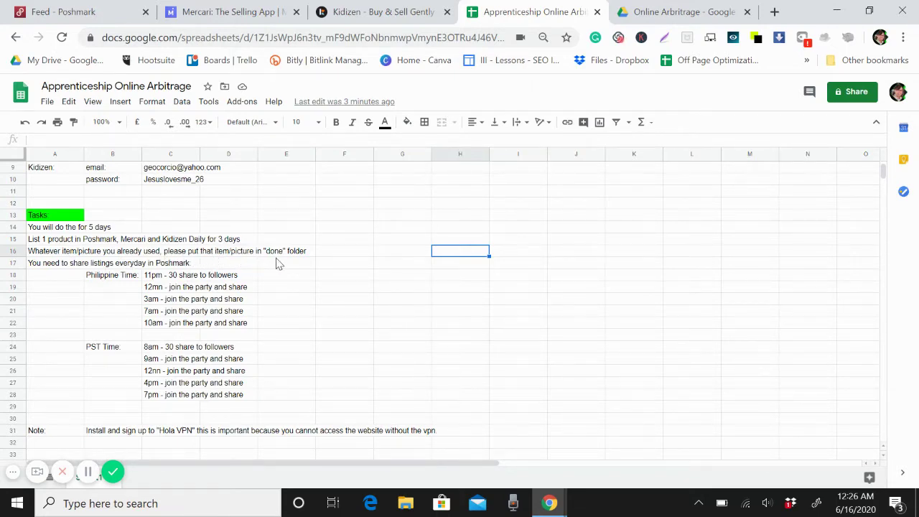
pyautogui.click(670, 9)
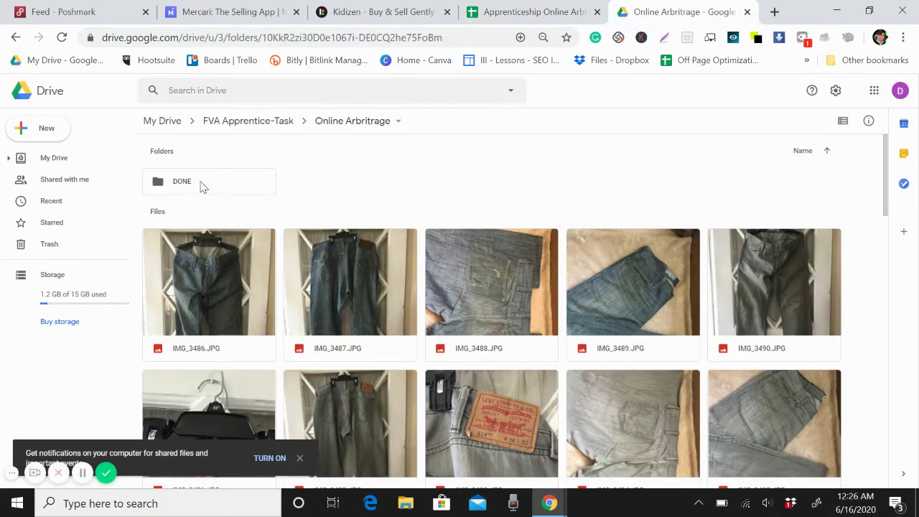
pyautogui.scroll(-1, 389, 253)
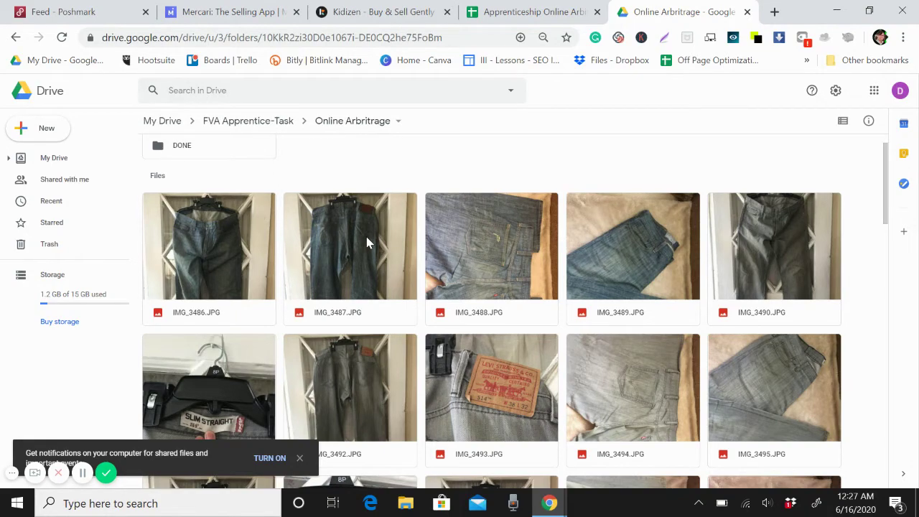
pyautogui.scroll(1, 366, 239)
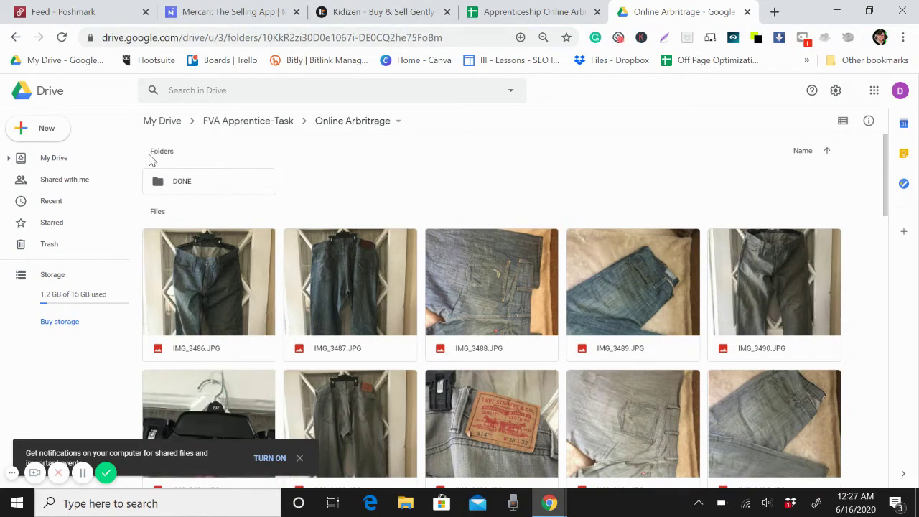
pyautogui.click(526, 12)
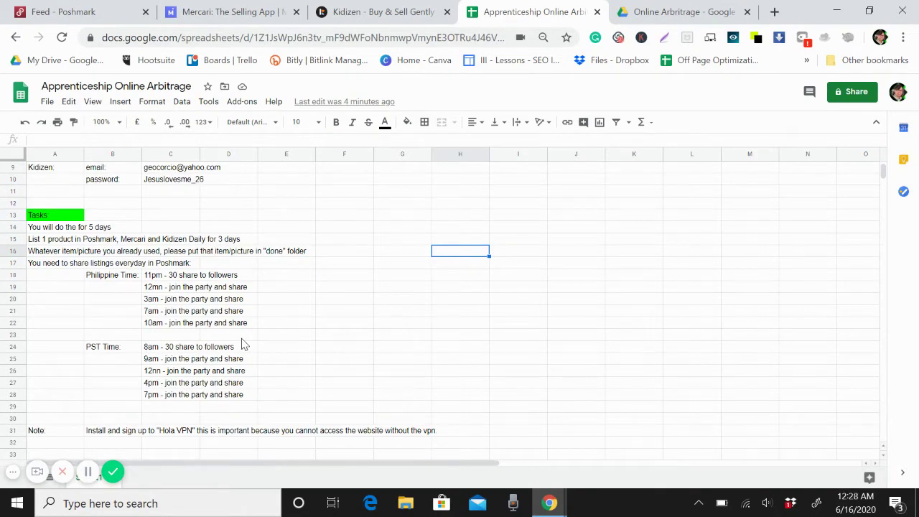
# Step: Switch to Poshmark, start a new listing and go to its title field
pyautogui.click(83, 14)
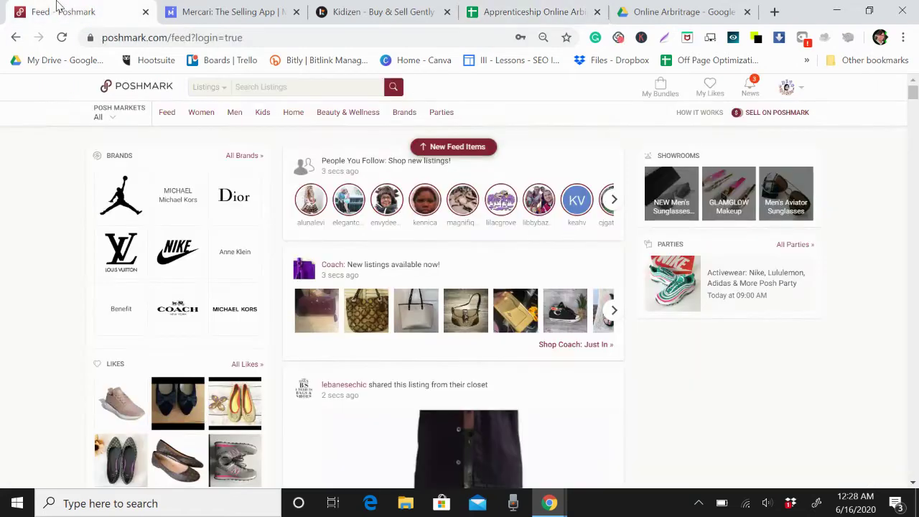
pyautogui.moveTo(234, 112)
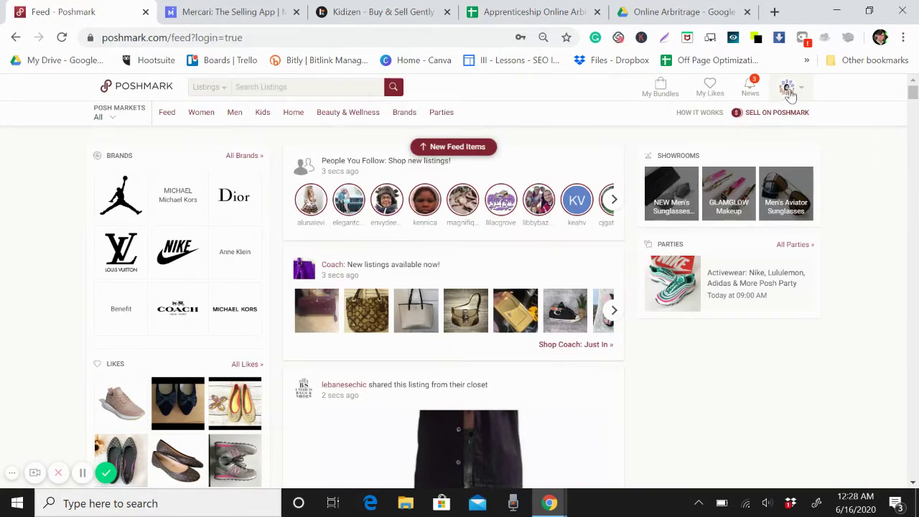
pyautogui.click(772, 117)
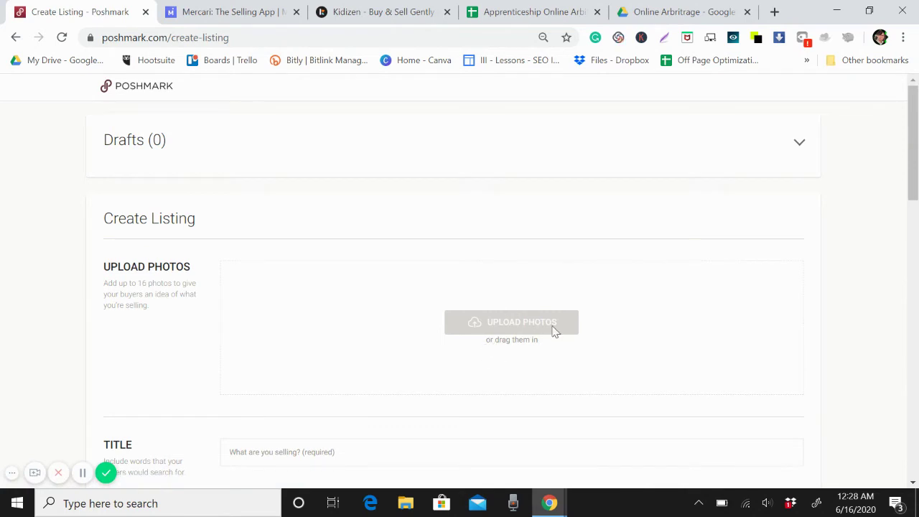
pyautogui.scroll(-3, 573, 291)
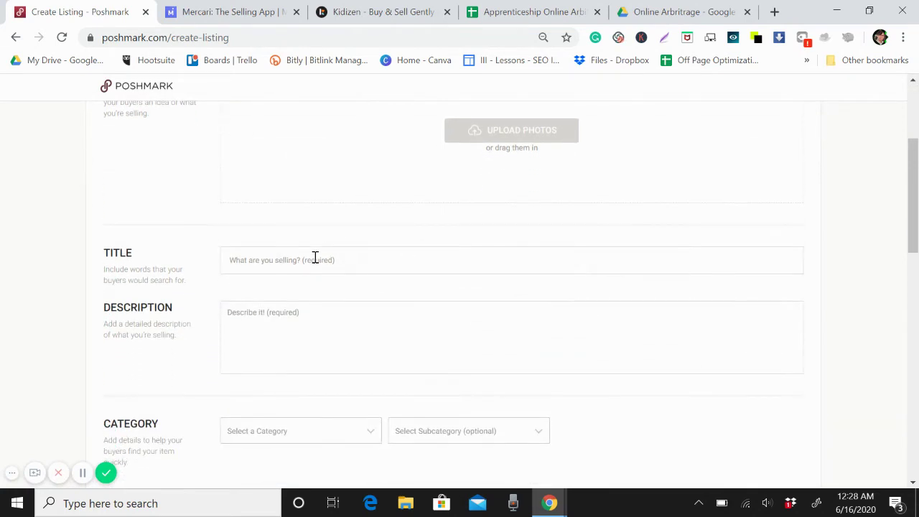
pyautogui.click(314, 258)
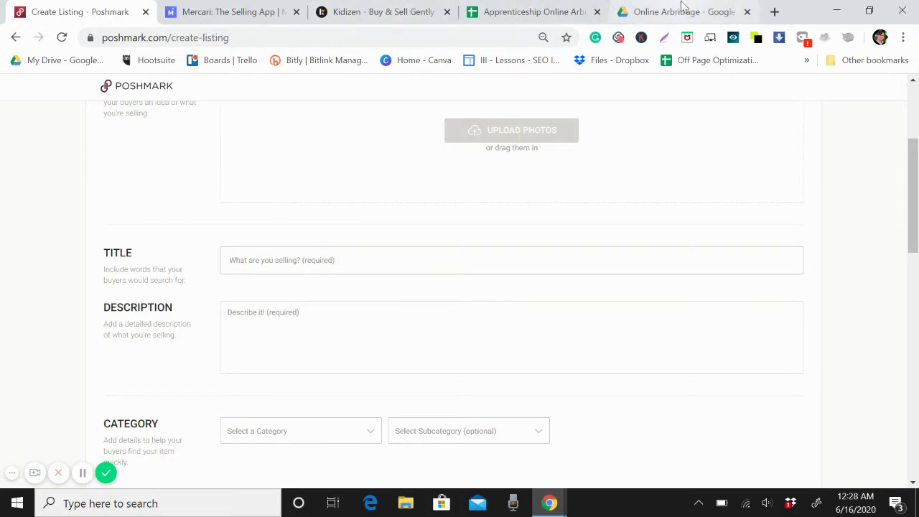
# Step: Move the Online Arbitrage Drive tab beside the Poshmark tab and open the photo IMG_3486.JPG
pyautogui.moveTo(718, 59); pyautogui.dragTo(482, 43)
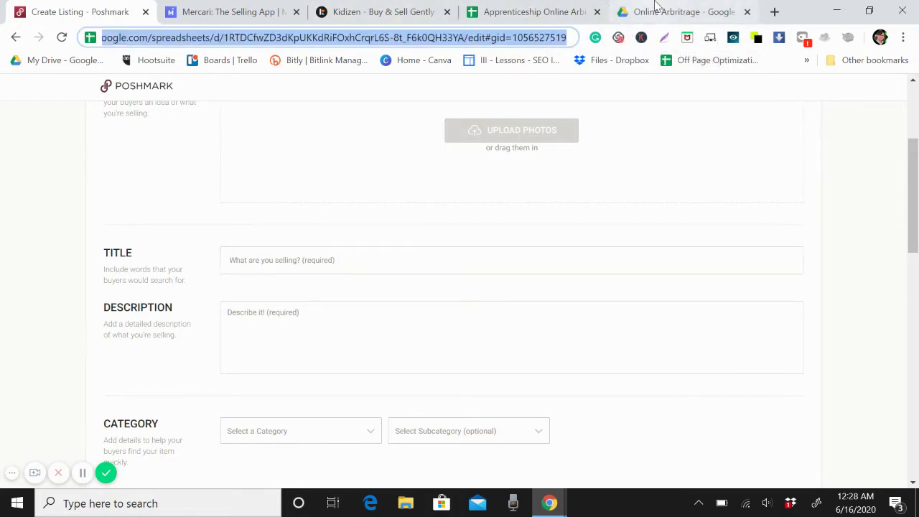
pyautogui.moveTo(675, 10); pyautogui.dragTo(278, 10)
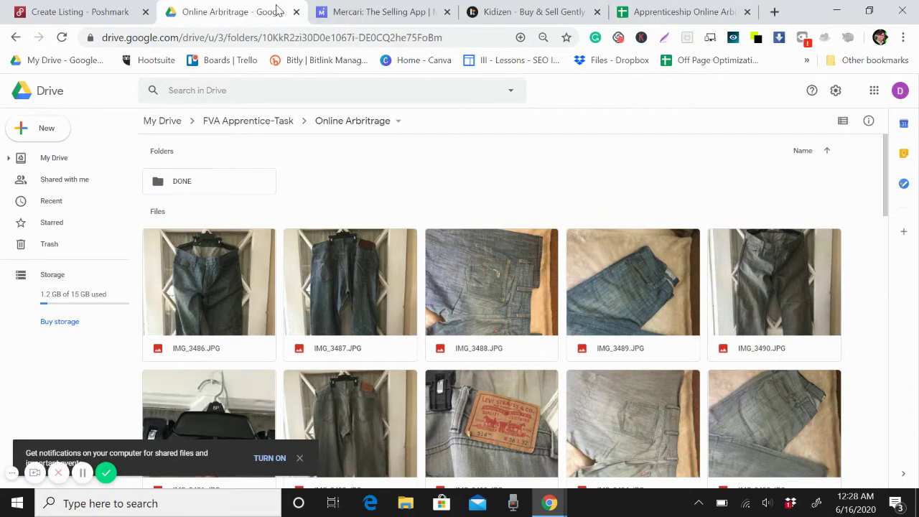
pyautogui.click(245, 287)
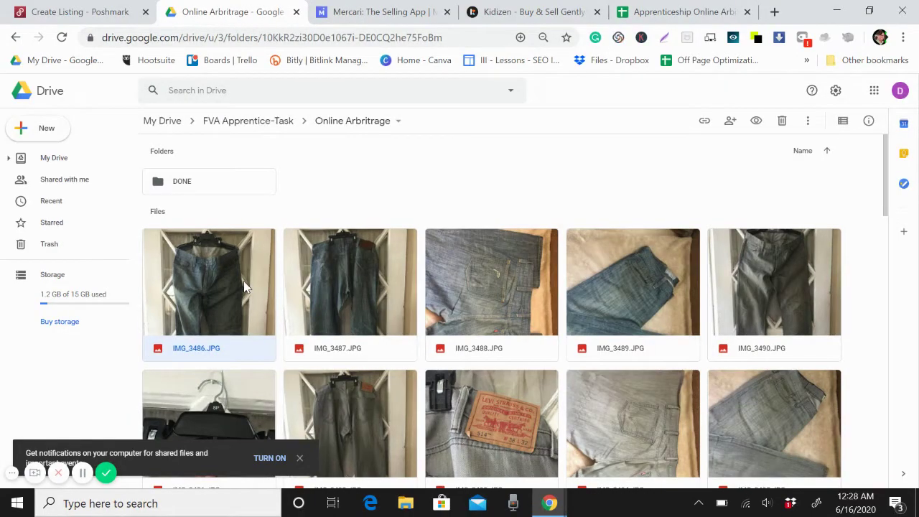
pyautogui.doubleClick(244, 281)
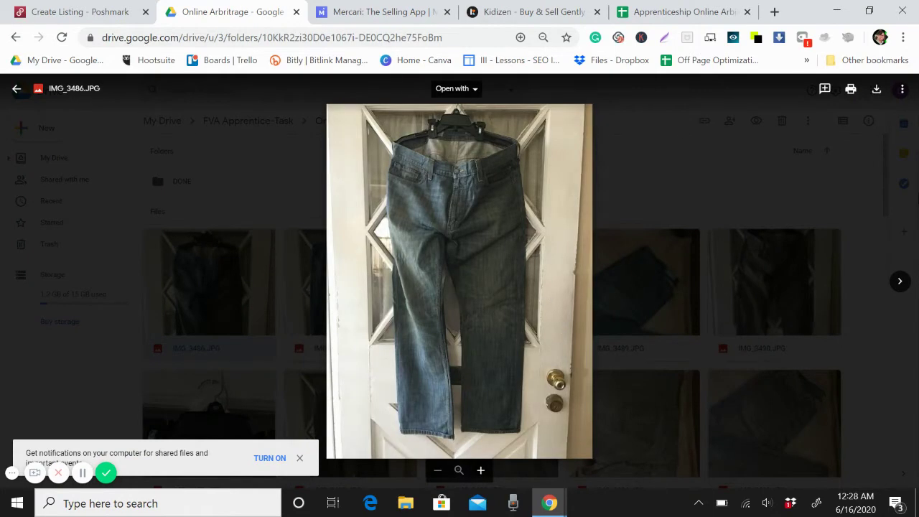
# Step: Look through the jeans photos up to IMG_3490.JPG and return to the back pocket photo IMG_3488.JPG
pyautogui.click(899, 280)
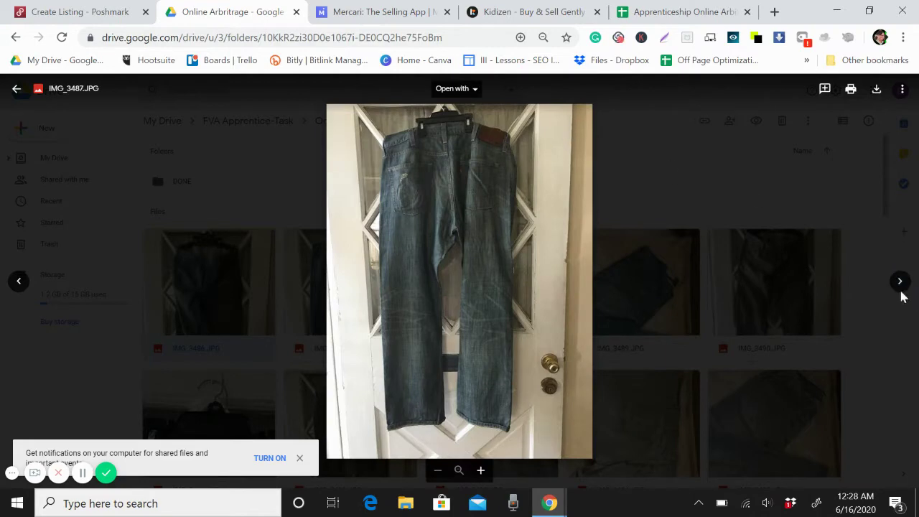
pyautogui.click(898, 288)
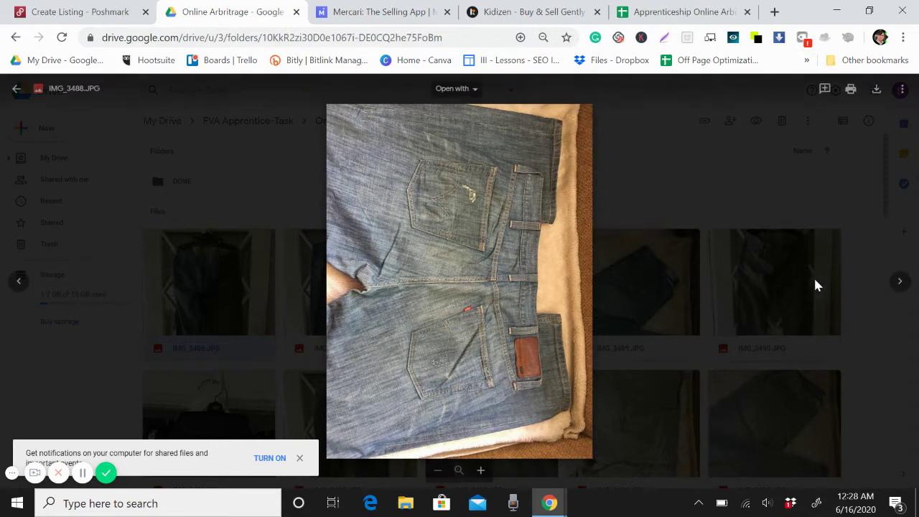
pyautogui.click(901, 283)
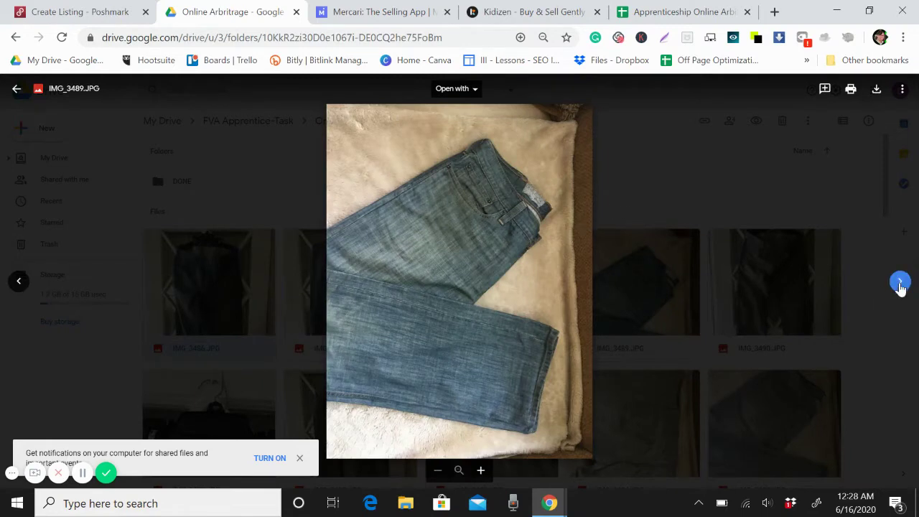
pyautogui.click(901, 283)
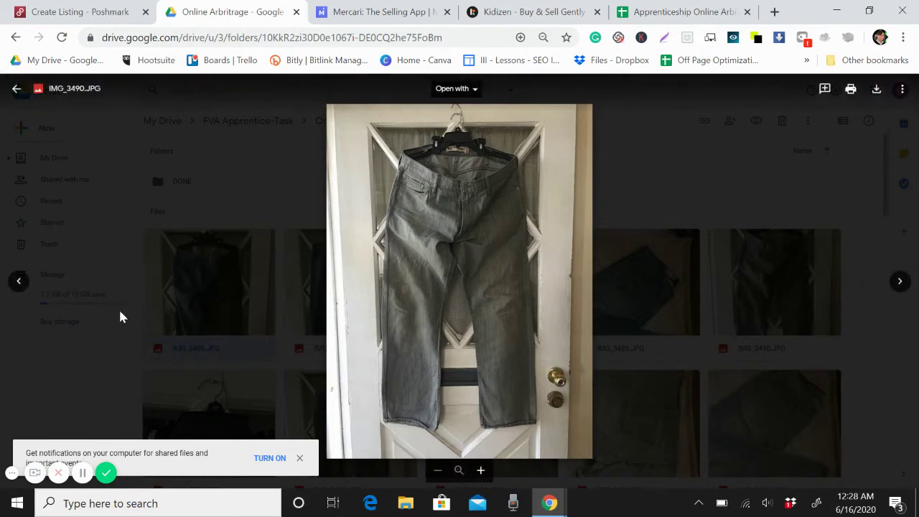
pyautogui.click(20, 282)
pyautogui.click(20, 281)
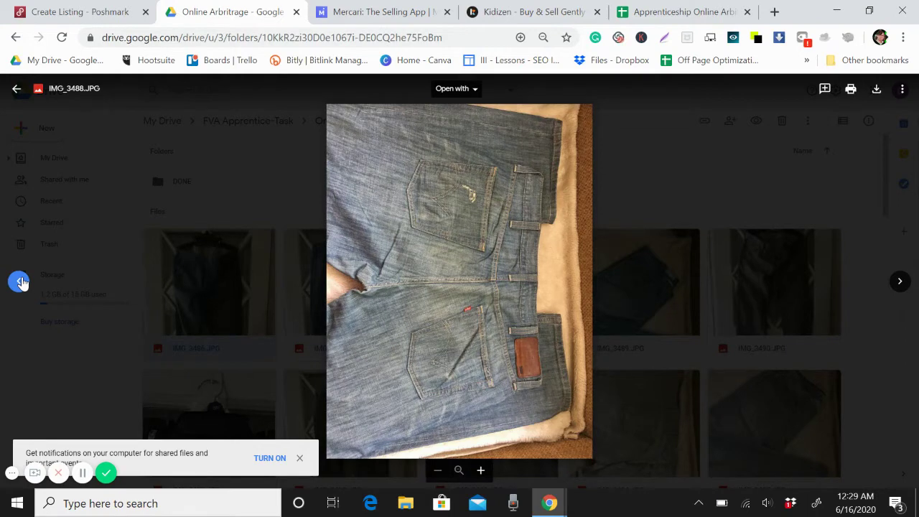
pyautogui.click(513, 260)
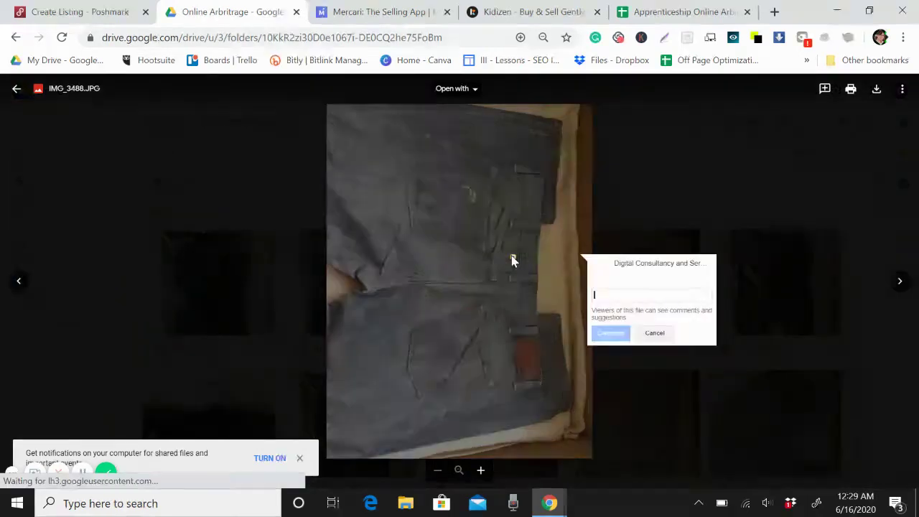
pyautogui.press('Escape')
pyautogui.press('Escape')
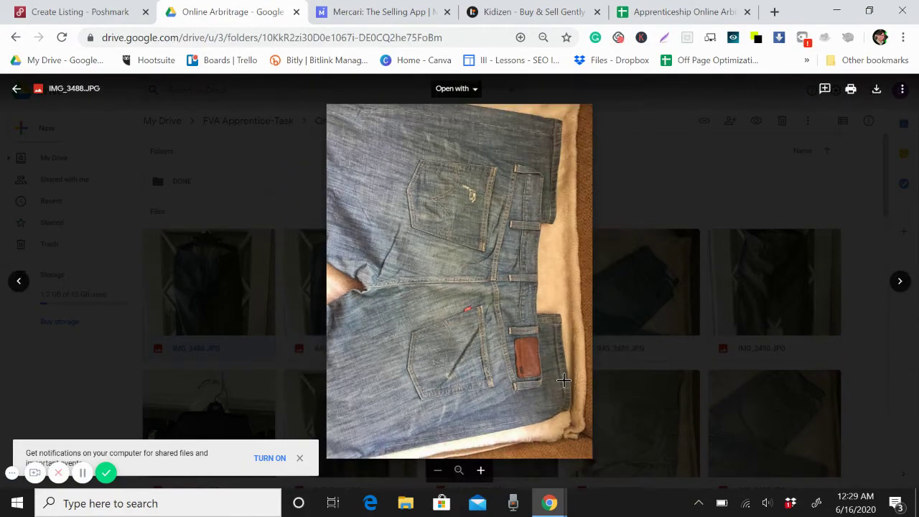
# Step: Inspect the back pockets in IMG_3488.JPG up close, close the preview and look over the folder's other photos
pyautogui.scroll(2, 537, 365)
pyautogui.scroll(3, 502, 298)
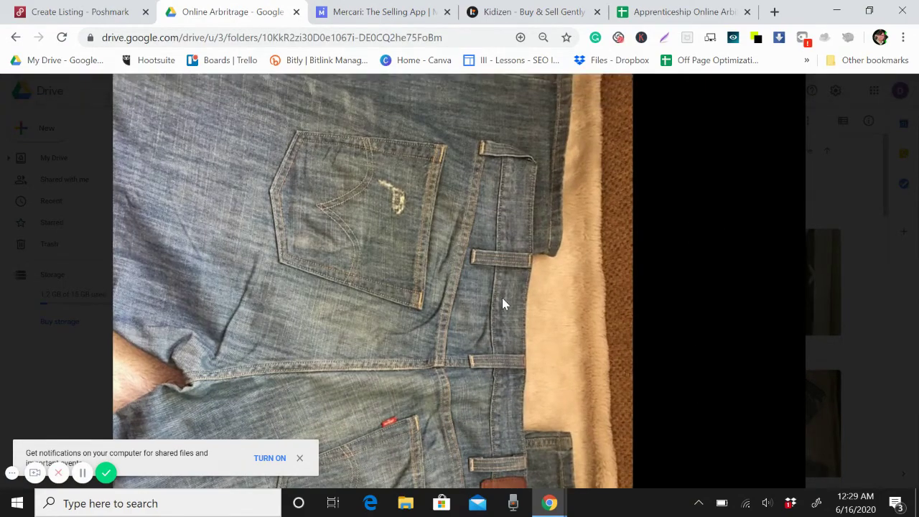
pyautogui.scroll(-4, 502, 297)
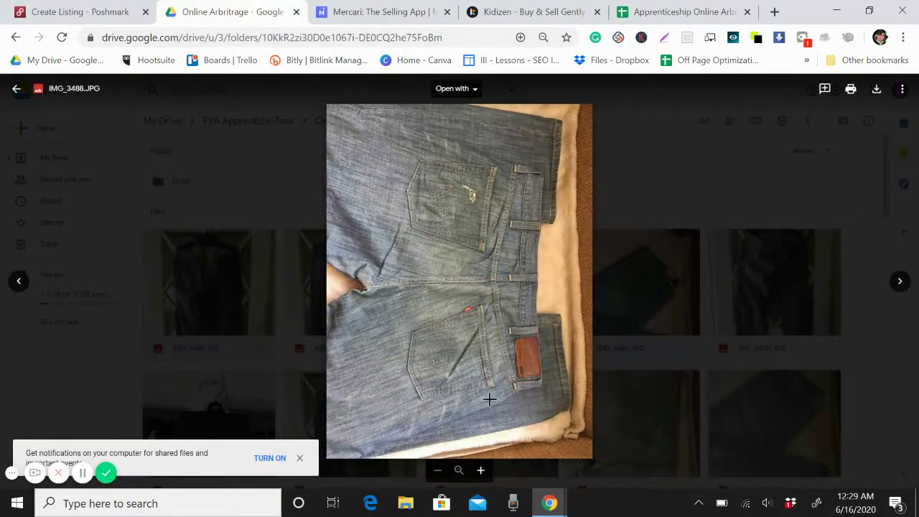
pyautogui.click(686, 259)
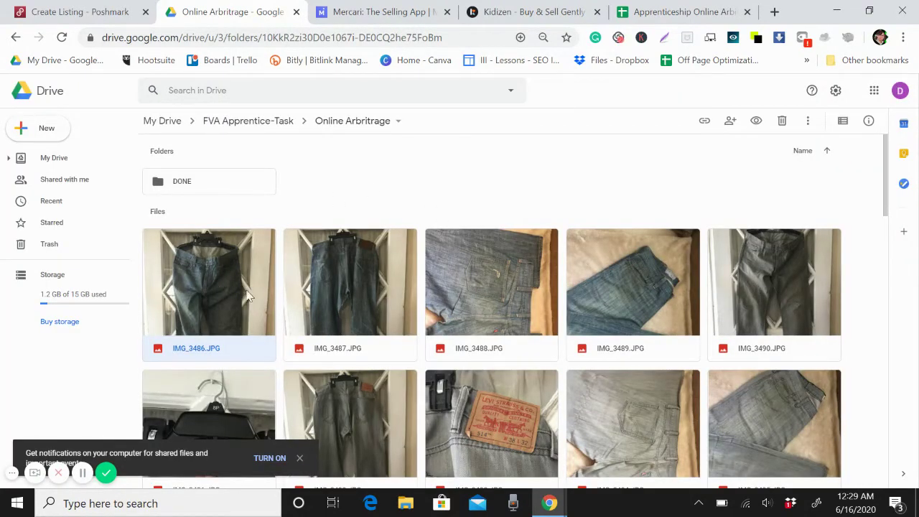
pyautogui.scroll(-1, 479, 427)
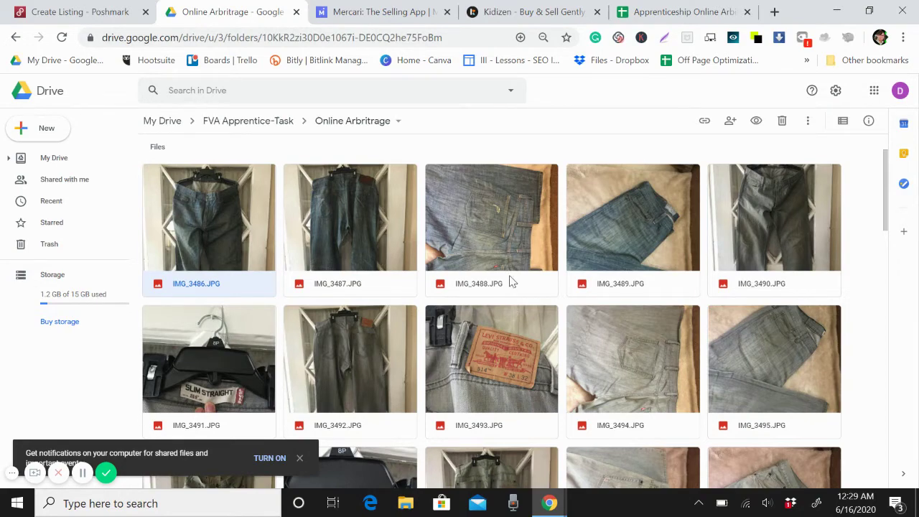
# Step: Begin the Poshmark listing title with "Levis 514 blue"
pyautogui.click(57, 10)
pyautogui.click(283, 261)
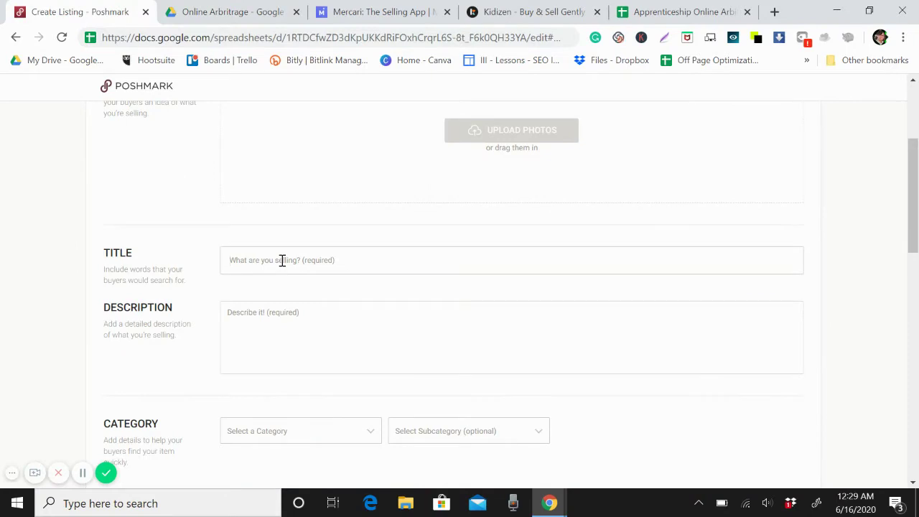
pyautogui.write('4 blu')
pyautogui.write('evis 51')
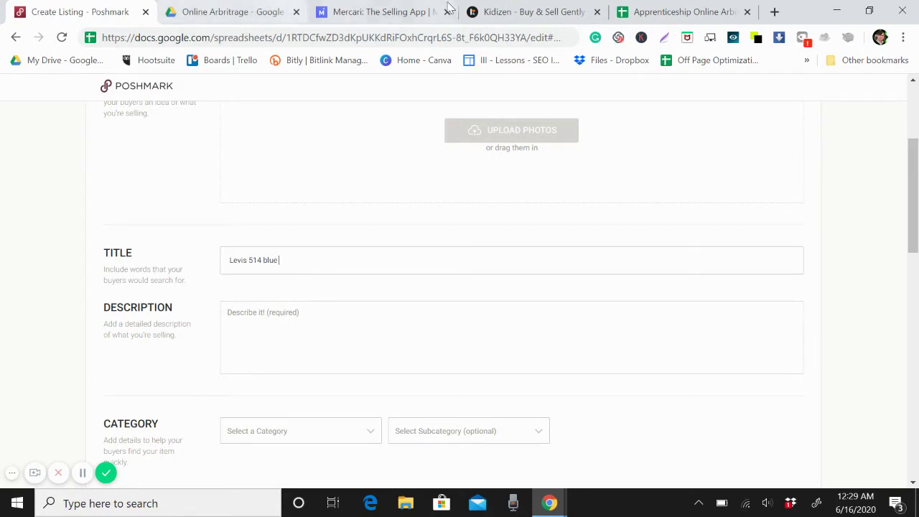
# Step: Check the waist label photo in Drive for the size and add "W 38 L32 for men" to the listing title
pyautogui.click(248, 8)
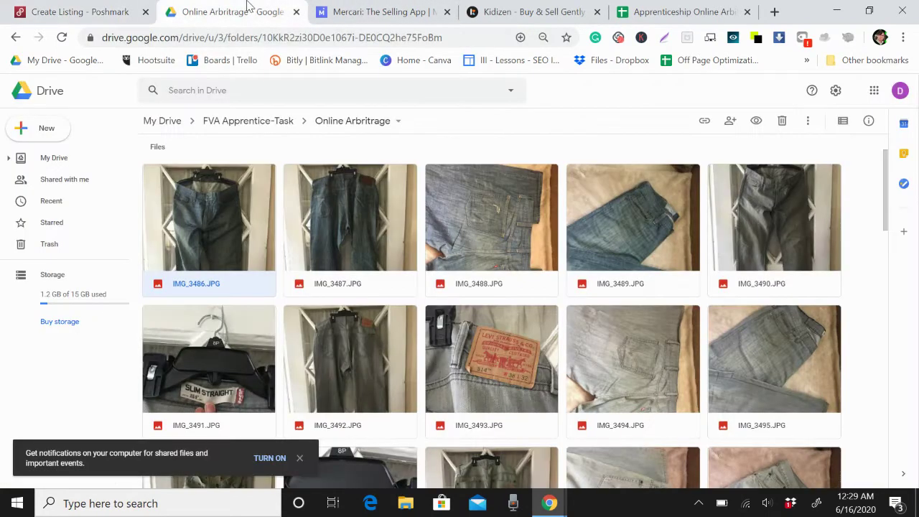
pyautogui.scroll(-1, 495, 323)
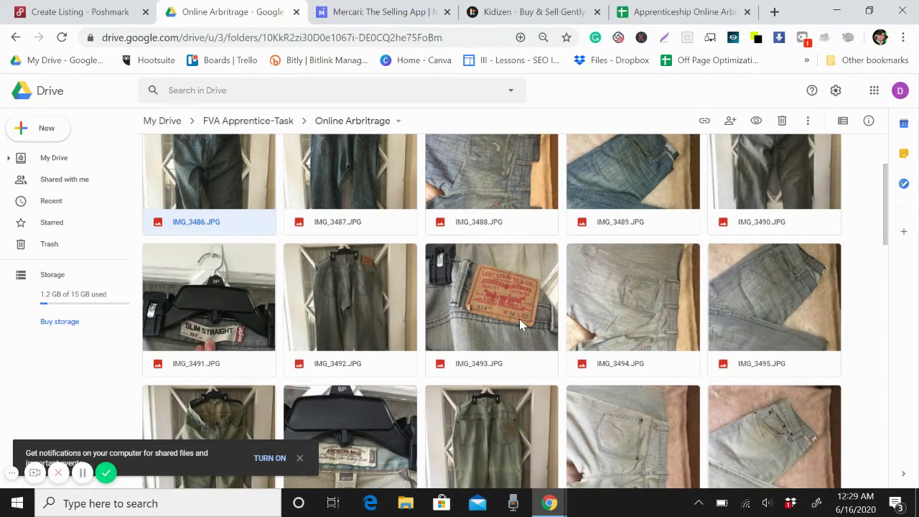
pyautogui.click(79, 12)
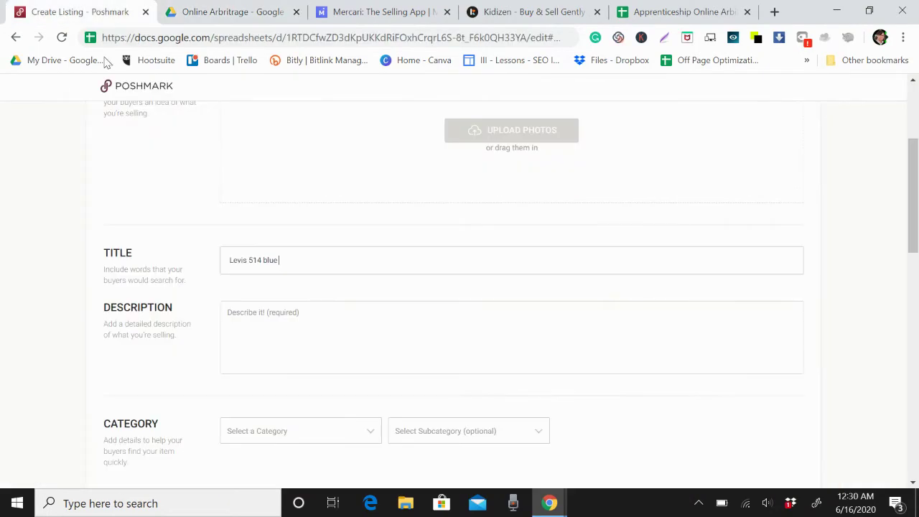
pyautogui.write('W 3')
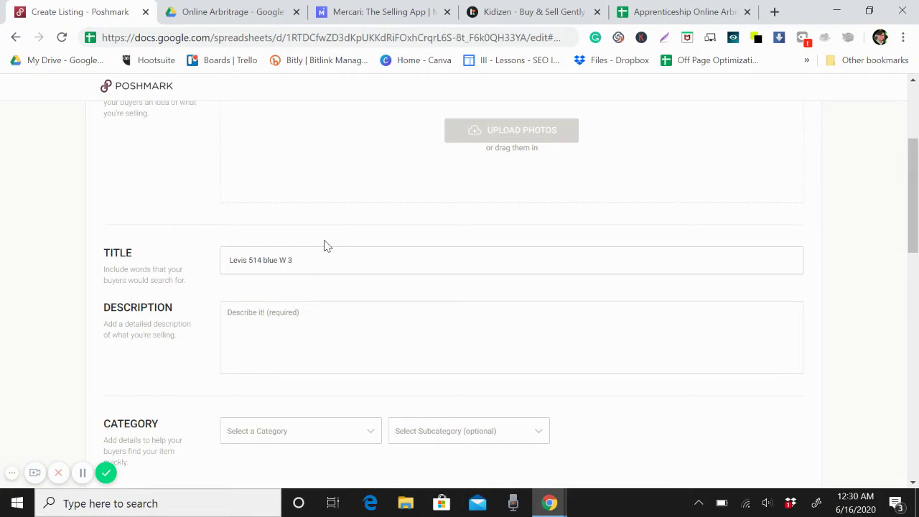
pyautogui.write('8 L32 for men')
pyautogui.click(264, 326)
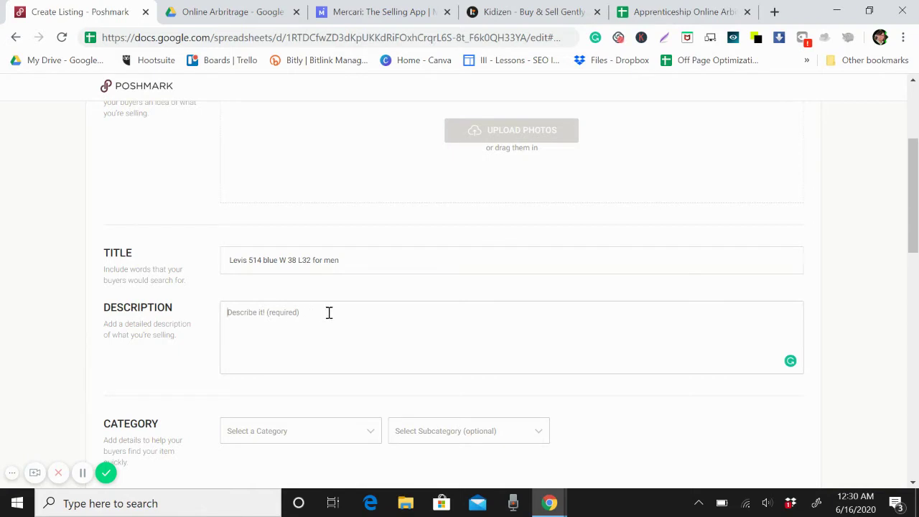
# Step: Insert "pants" before "for men" so the listing title reads "Levis 514 blue W 38 L32 pants for men"
pyautogui.click(316, 260)
pyautogui.write('jean')
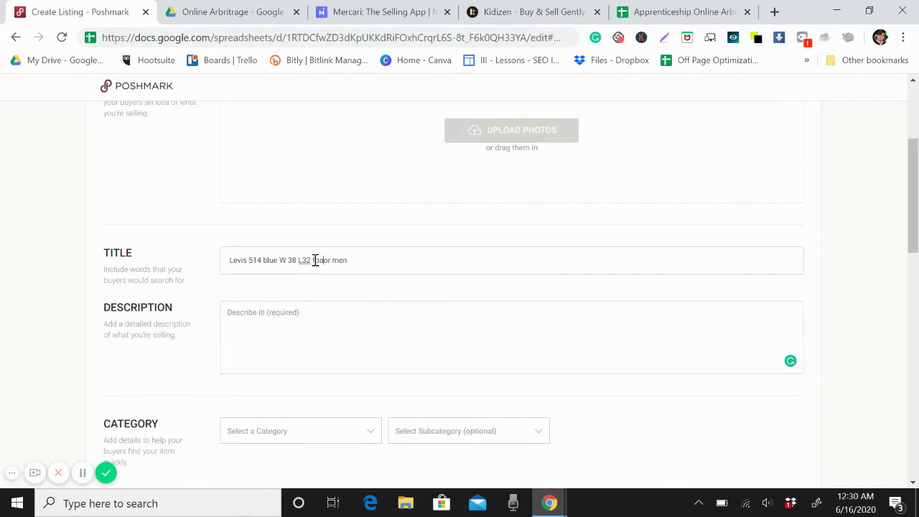
pyautogui.write('s f')
pyautogui.click(315, 260)
pyautogui.press('Delete')
# Step: Look through the jeans and pants photos in the Online Arbitrage Drive folder, and return to the Poshmark listing's description
pyautogui.click(285, 312)
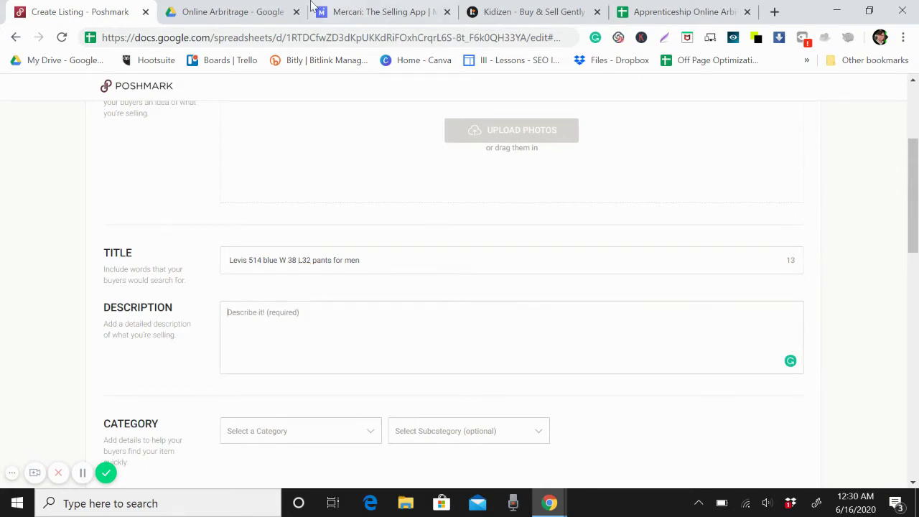
pyautogui.click(257, 10)
pyautogui.scroll(-1, 404, 379)
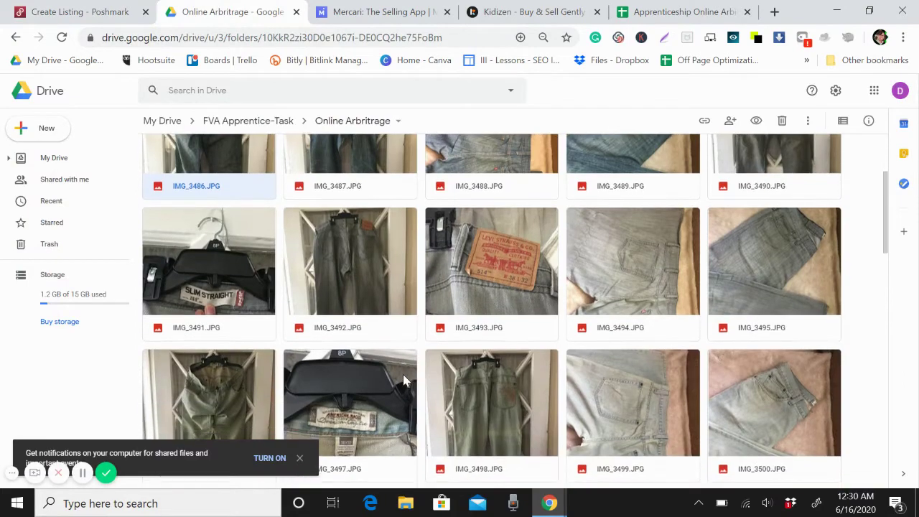
pyautogui.scroll(1, 404, 380)
pyautogui.scroll(1, 404, 379)
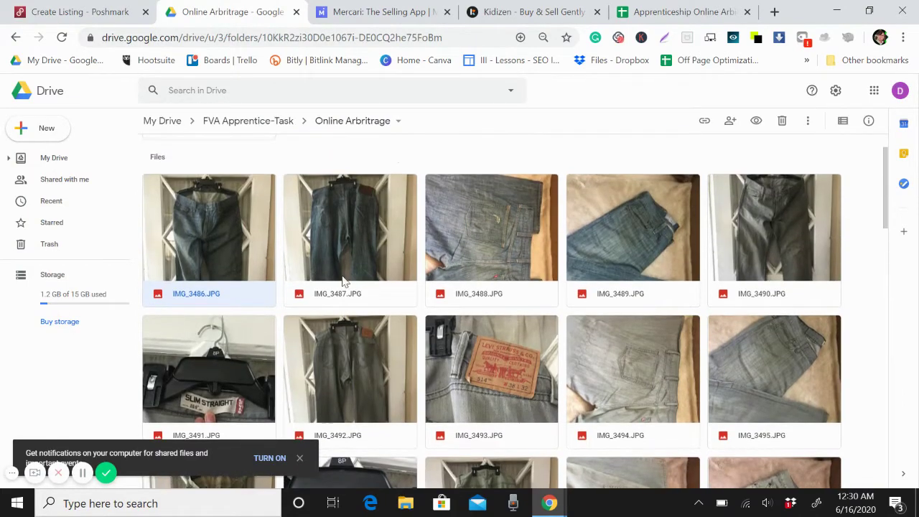
pyautogui.scroll(-3, 527, 362)
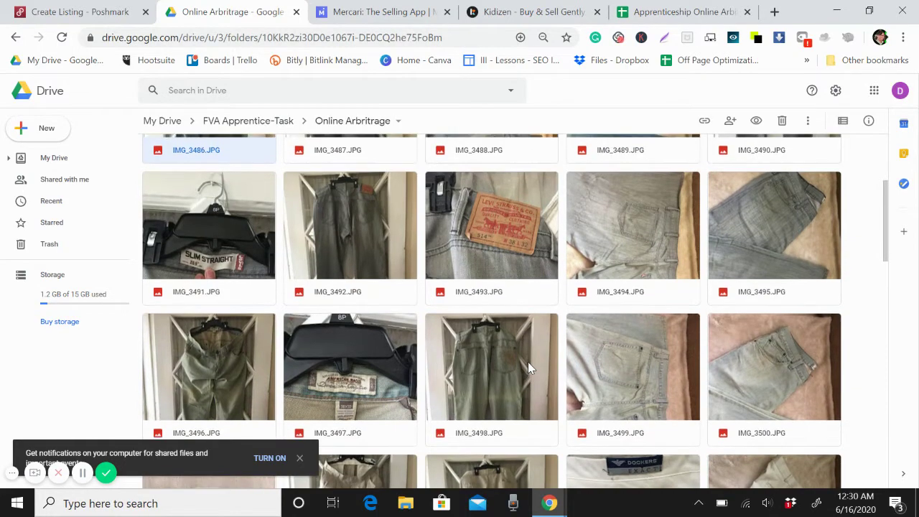
pyautogui.scroll(1, 528, 362)
pyautogui.scroll(1, 528, 362)
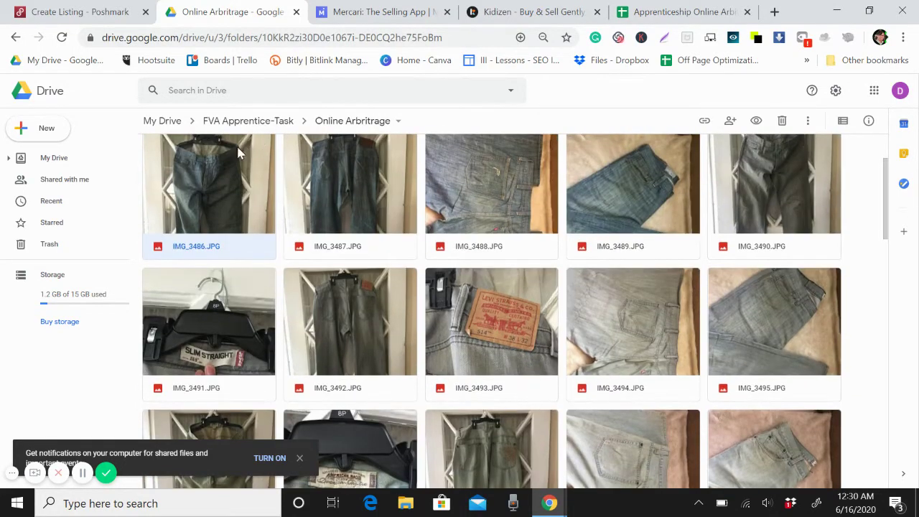
pyautogui.scroll(1, 358, 209)
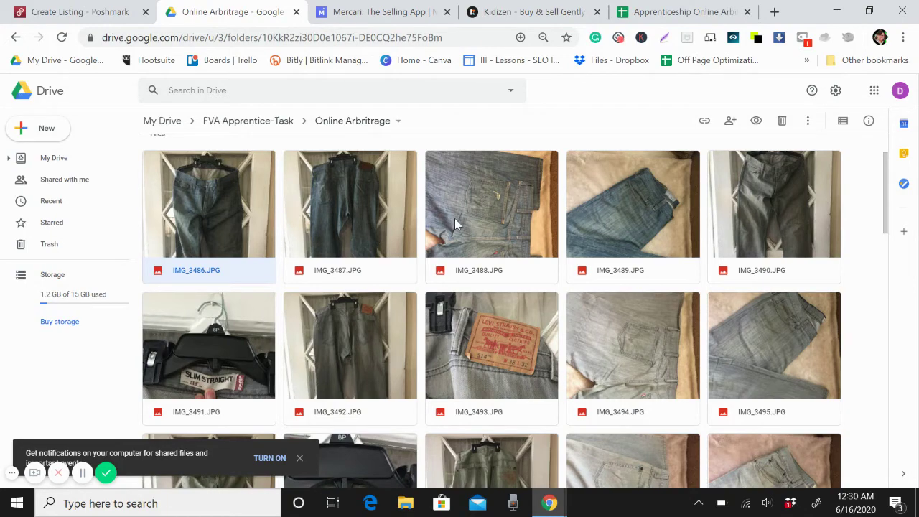
pyautogui.scroll(-2, 412, 275)
pyautogui.scroll(-2, 412, 275)
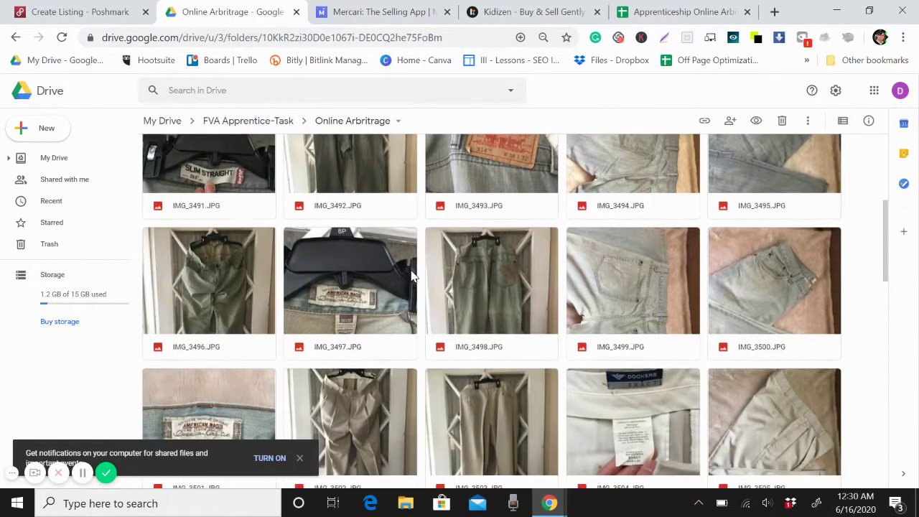
pyautogui.scroll(-1, 412, 275)
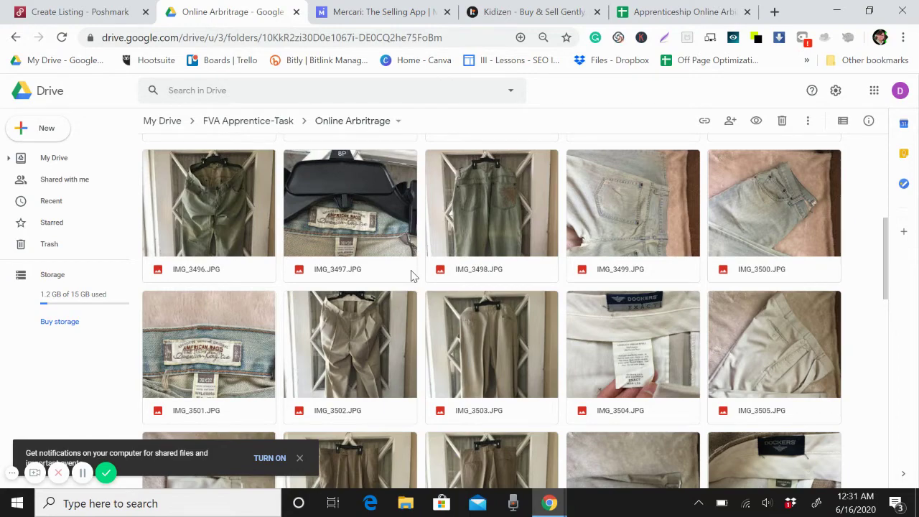
pyautogui.click(72, 9)
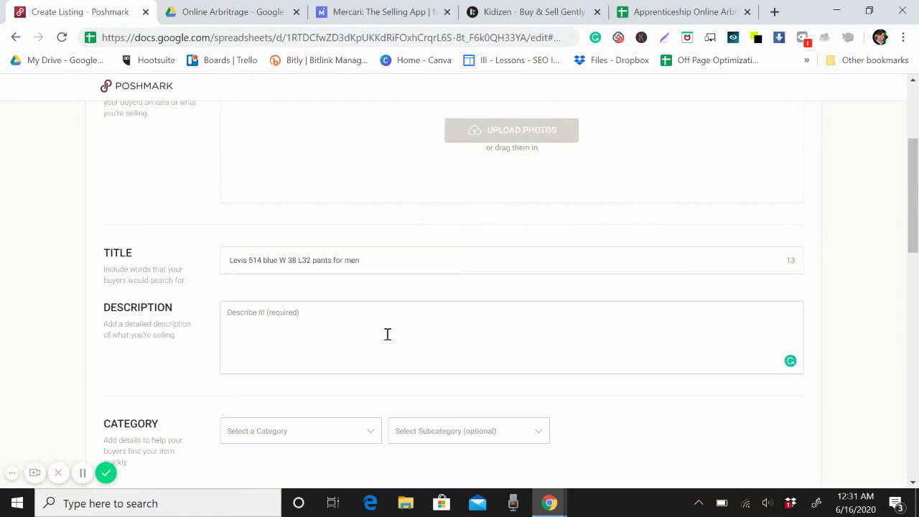
pyautogui.scroll(-2, 386, 332)
pyautogui.click(230, 207)
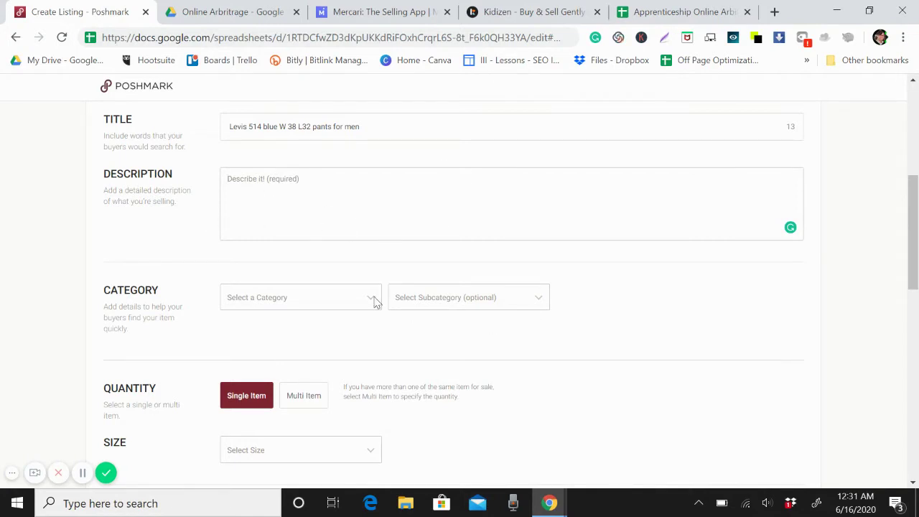
# Step: Set the listing's category to Women Pants & Jumpsuits with the Straight Leg subcategory
pyautogui.click(272, 300)
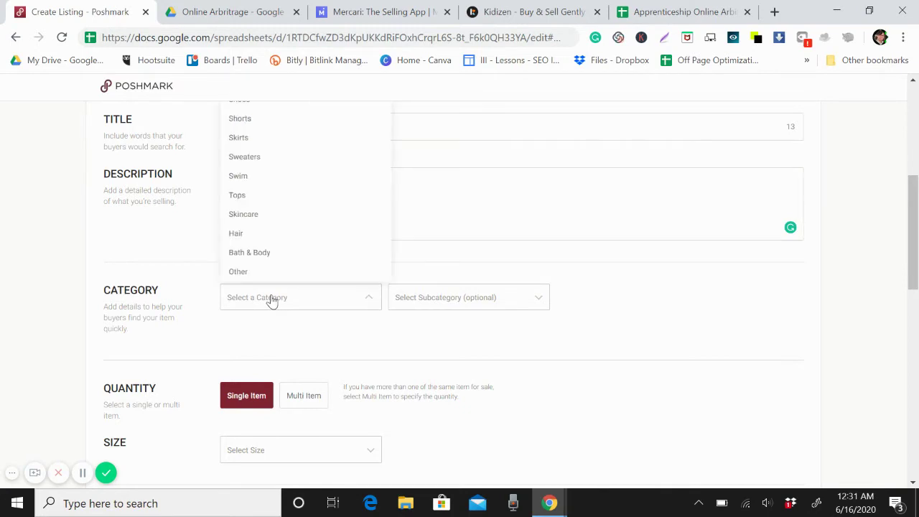
pyautogui.scroll(3, 268, 300)
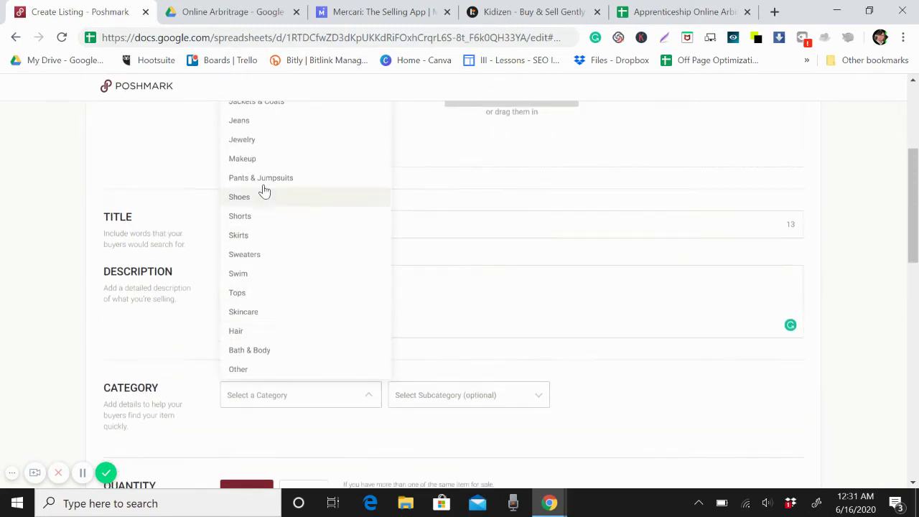
pyautogui.click(262, 179)
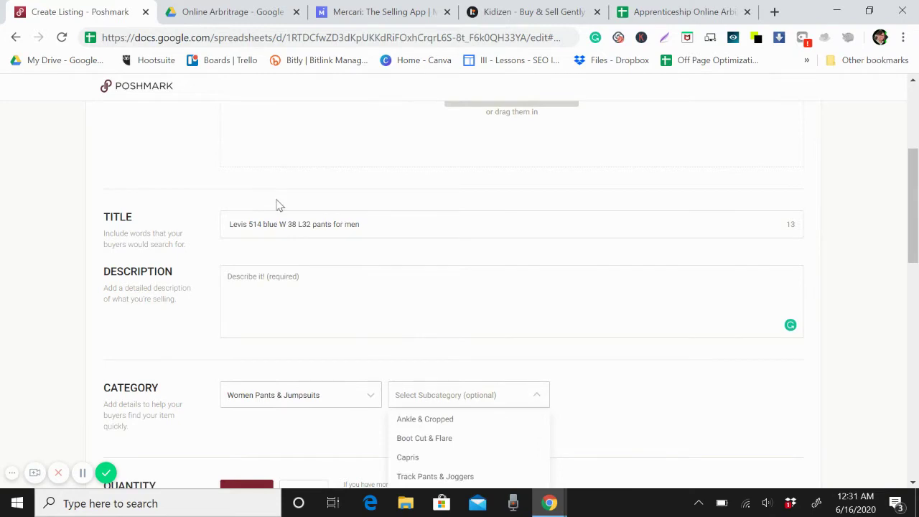
pyautogui.scroll(-3, 430, 408)
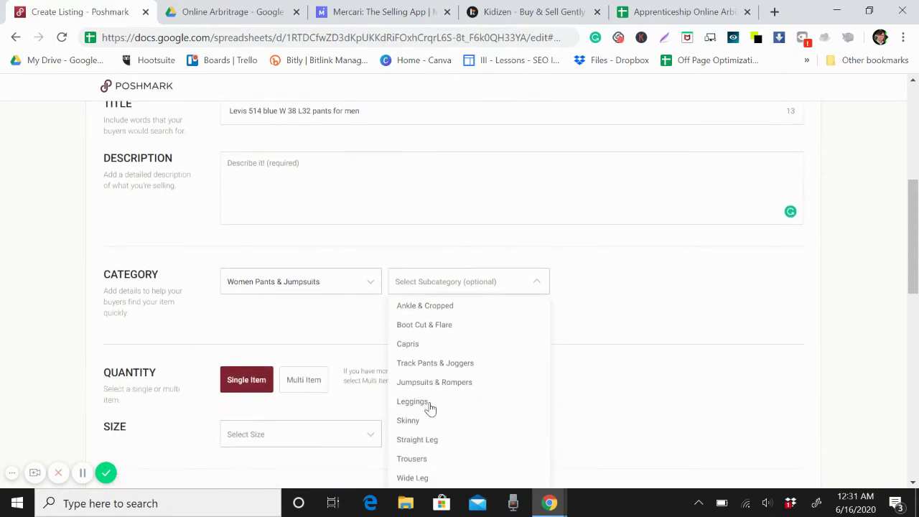
pyautogui.scroll(-1, 451, 394)
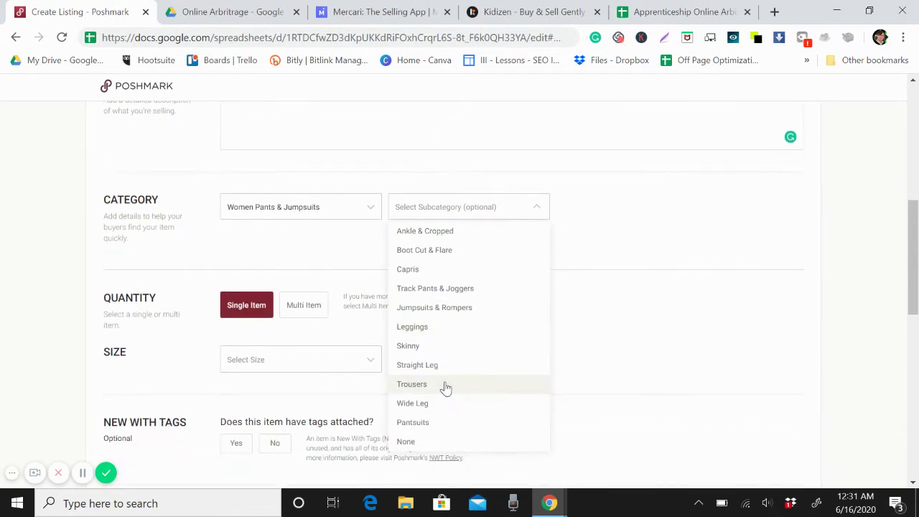
pyautogui.click(415, 366)
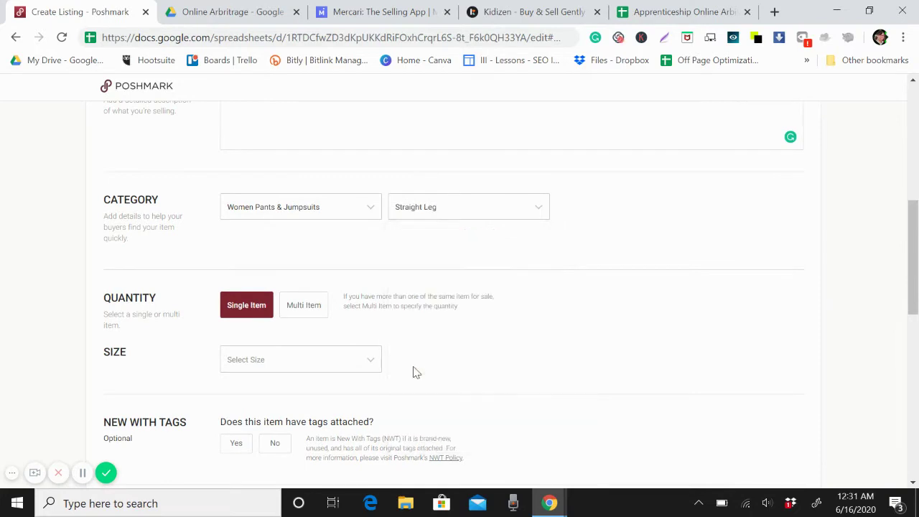
# Step: Change the listing's category to Men Jeans with the Straight subcategory
pyautogui.scroll(1, 182, 168)
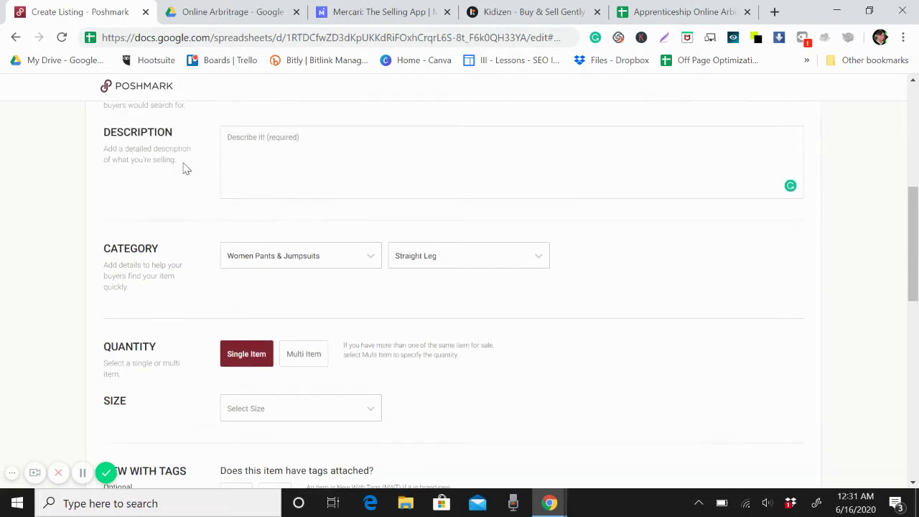
pyautogui.click(280, 263)
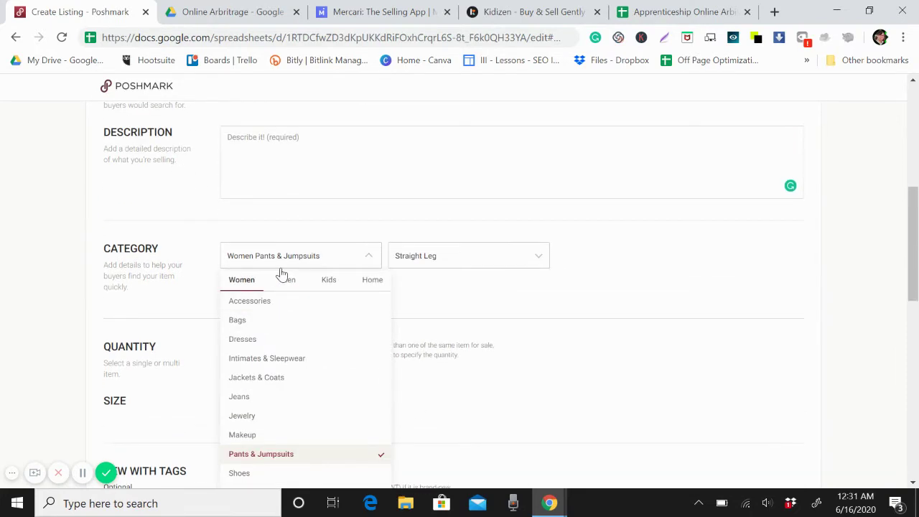
pyautogui.click(281, 271)
pyautogui.click(297, 265)
pyautogui.click(293, 289)
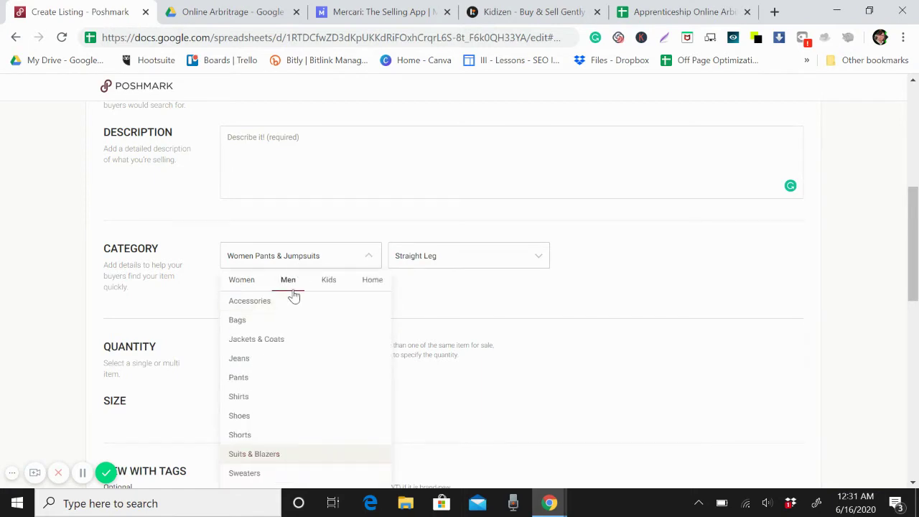
pyautogui.click(241, 365)
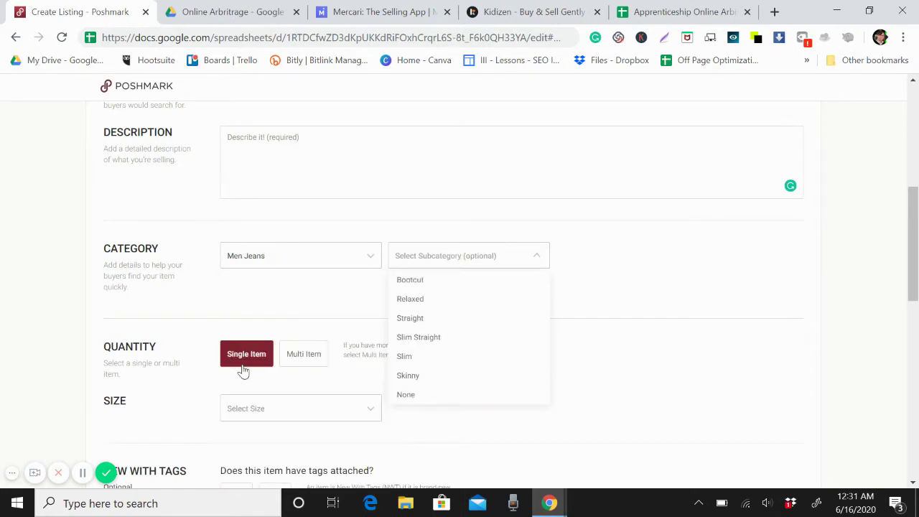
pyautogui.click(411, 318)
# Step: Set the listing's size to the standard Waist 38
pyautogui.scroll(-1, 277, 273)
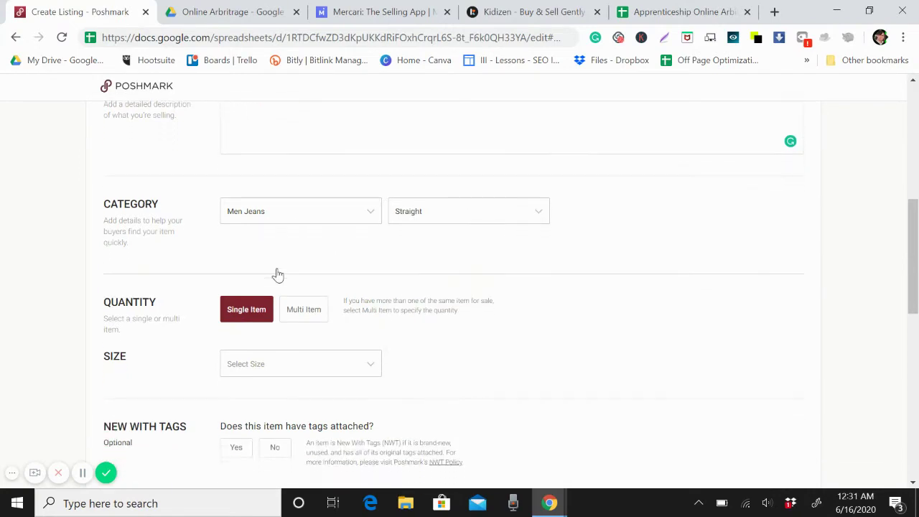
pyautogui.scroll(-1, 278, 275)
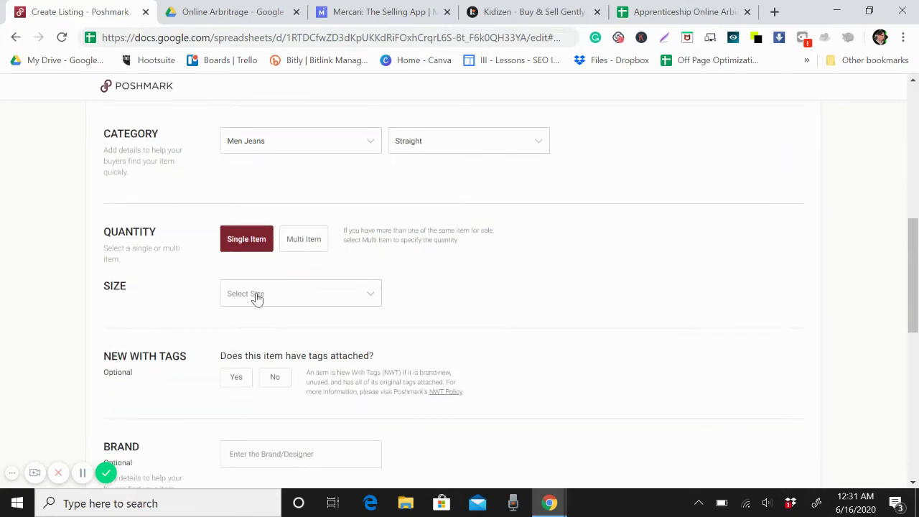
pyautogui.click(257, 298)
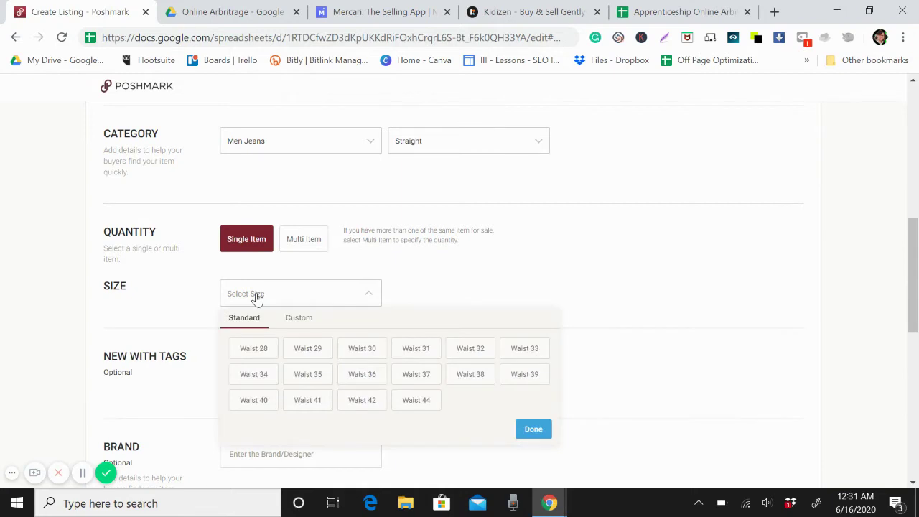
pyautogui.click(470, 375)
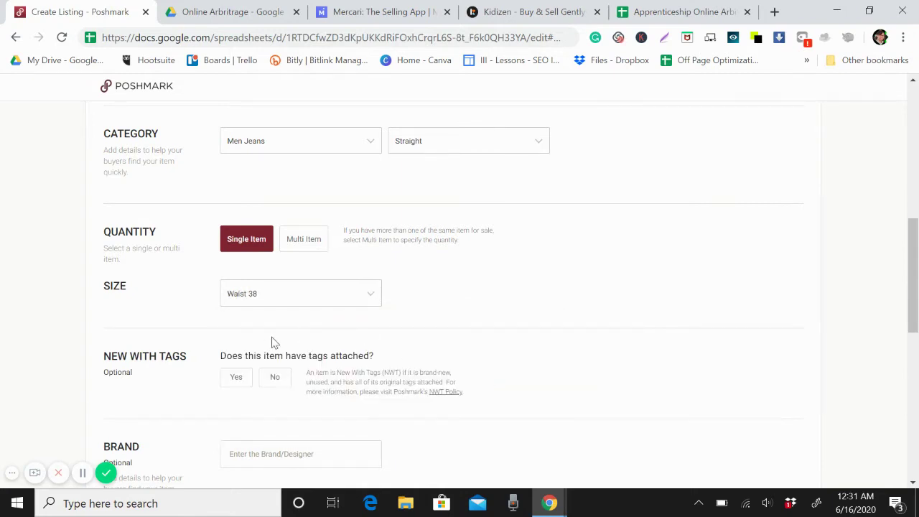
# Step: Review the listing's new-with-tags, brand, color and pricing fields, including the available color choices
pyautogui.scroll(-2, 273, 342)
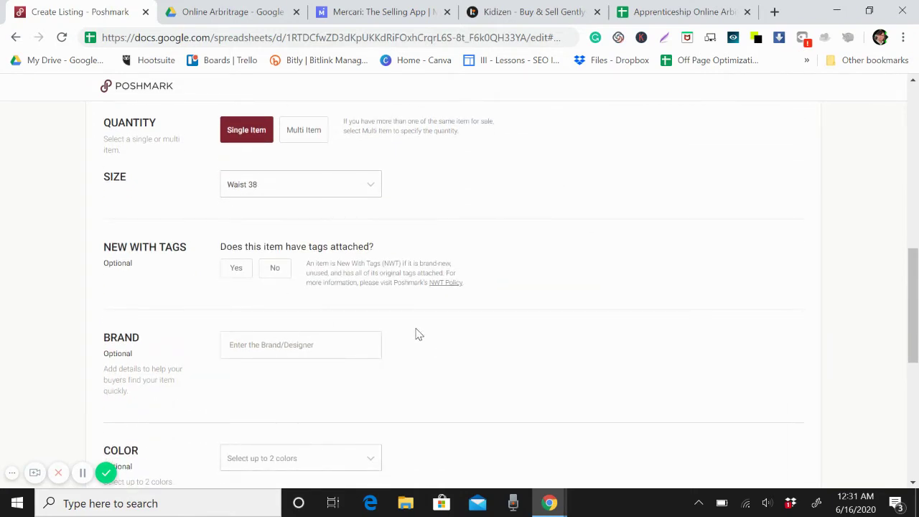
pyautogui.scroll(-2, 416, 333)
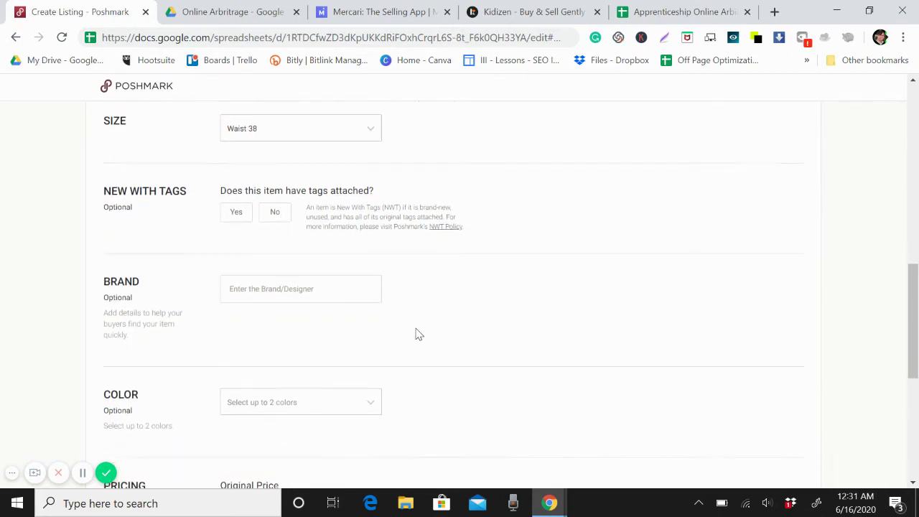
pyautogui.click(279, 253)
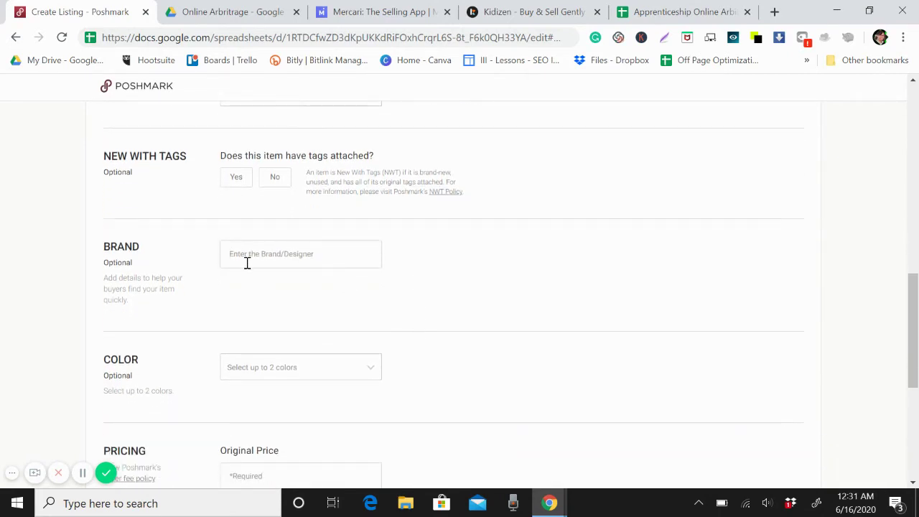
pyautogui.scroll(-1, 391, 310)
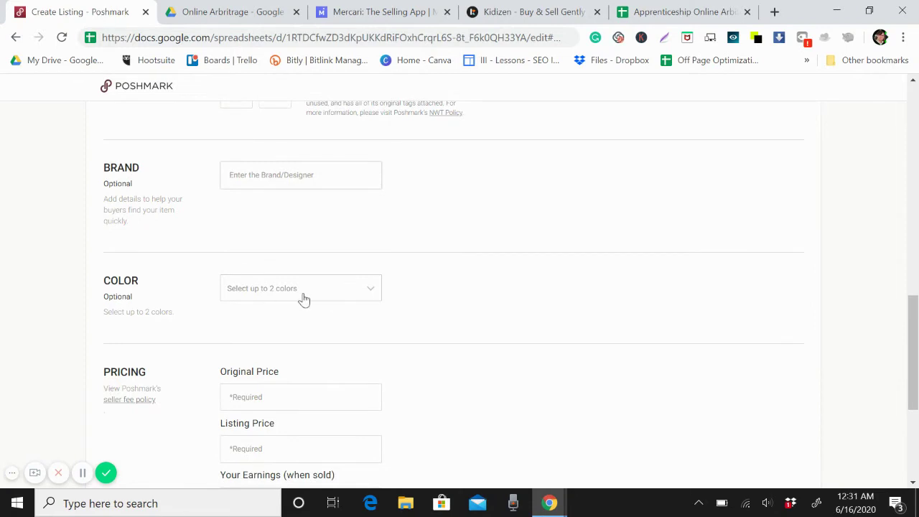
pyautogui.click(345, 293)
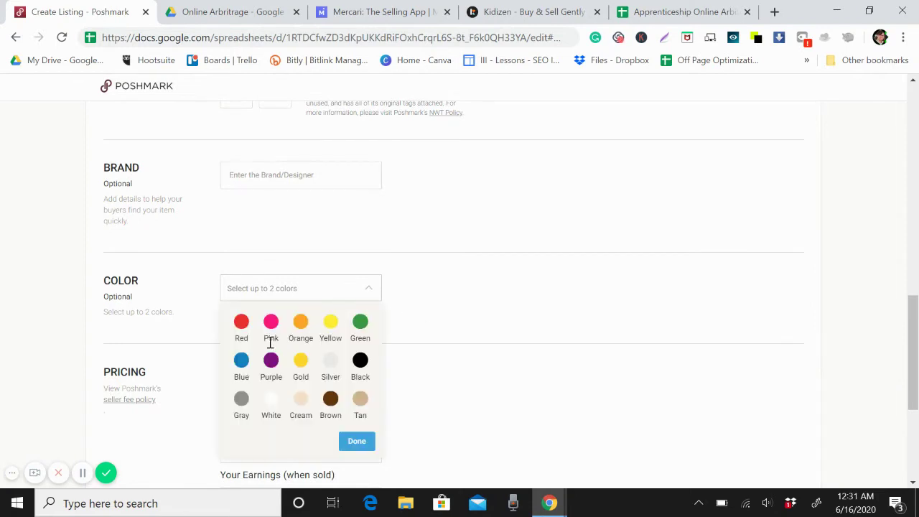
pyautogui.click(563, 354)
pyautogui.scroll(-2, 511, 309)
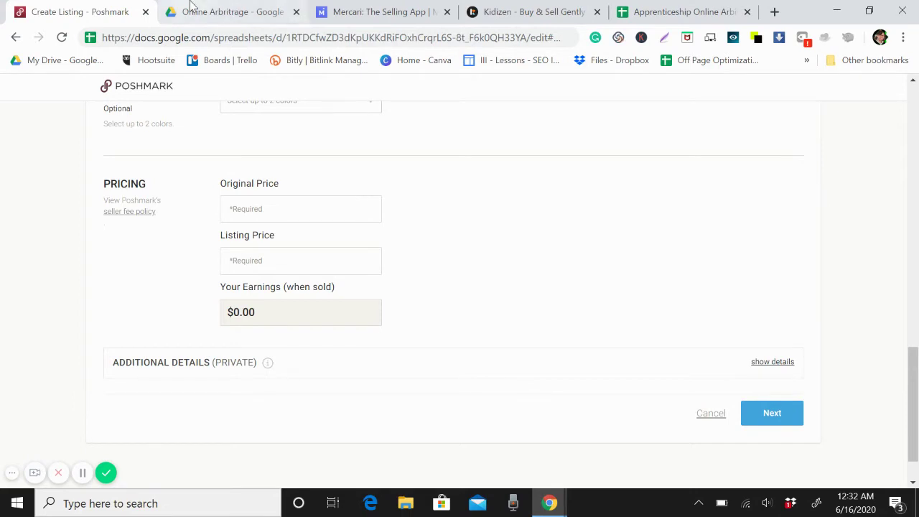
# Step: Switch to the Drive folder and look over the photos of the remaining pants, shirts and vests
pyautogui.click(230, 15)
pyautogui.click(76, 7)
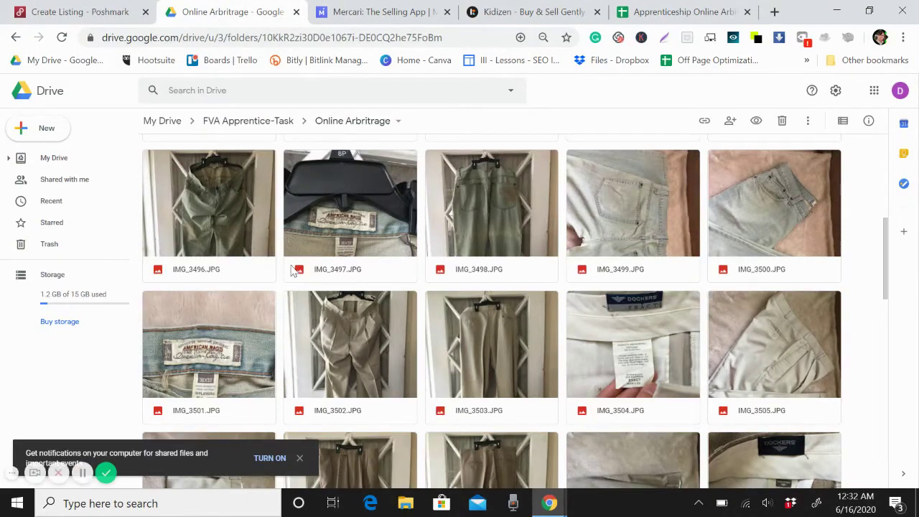
pyautogui.scroll(-5, 252, 265)
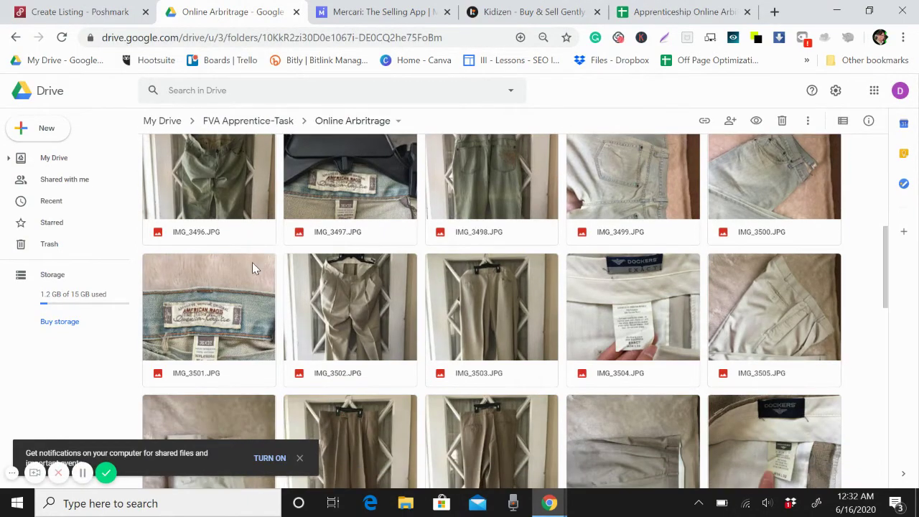
pyautogui.scroll(-1, 252, 268)
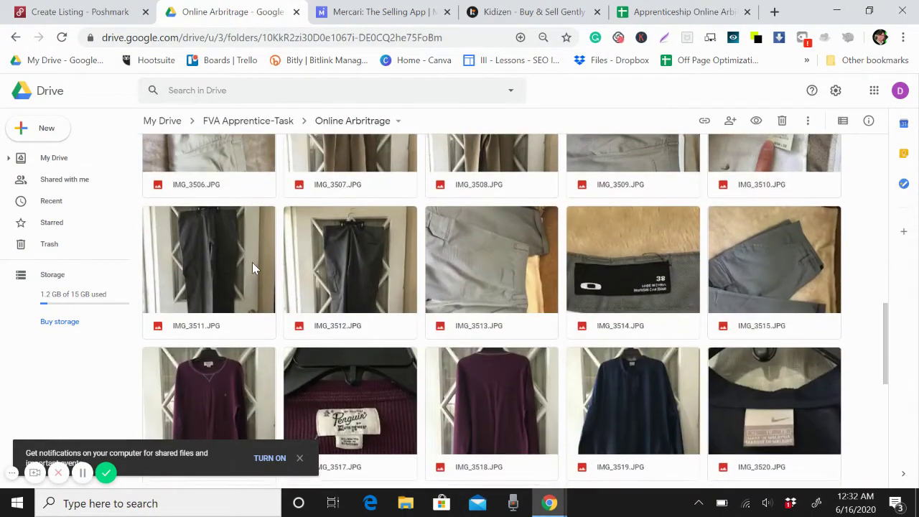
pyautogui.scroll(-1, 252, 264)
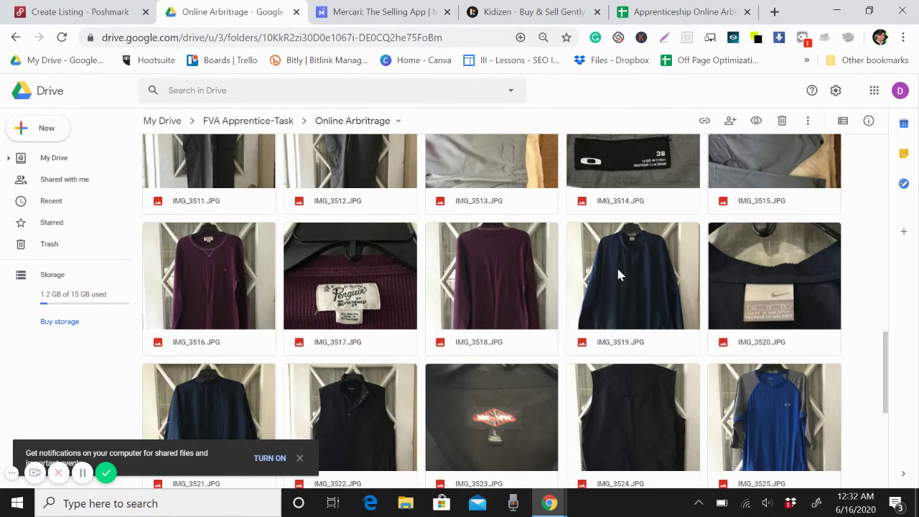
pyautogui.scroll(-1, 616, 269)
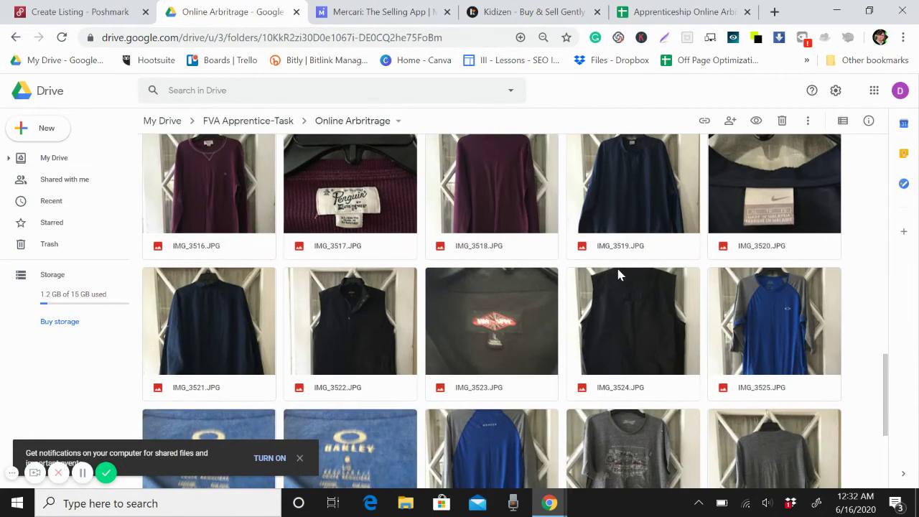
# Step: Look over the remaining Drive photos of jerseys, T-shirts, long-sleeve shirts and shorts
pyautogui.scroll(-3, 619, 274)
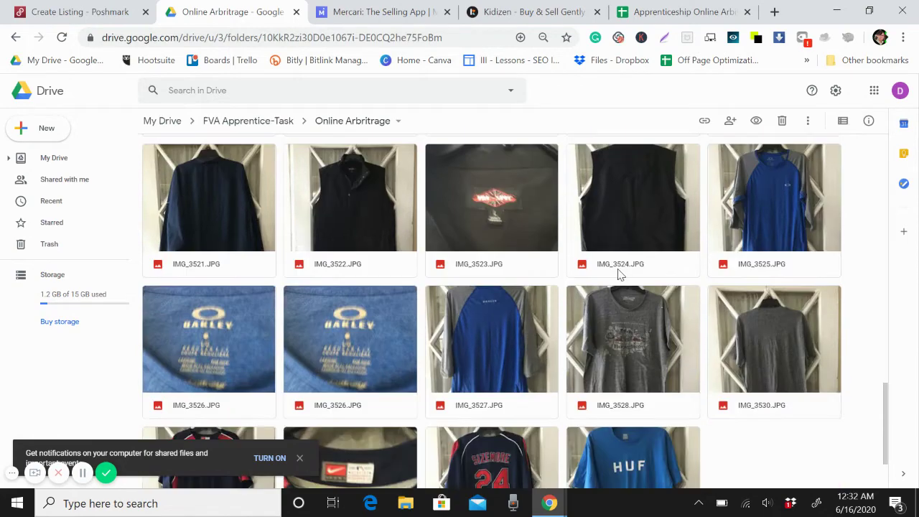
pyautogui.scroll(-1, 618, 270)
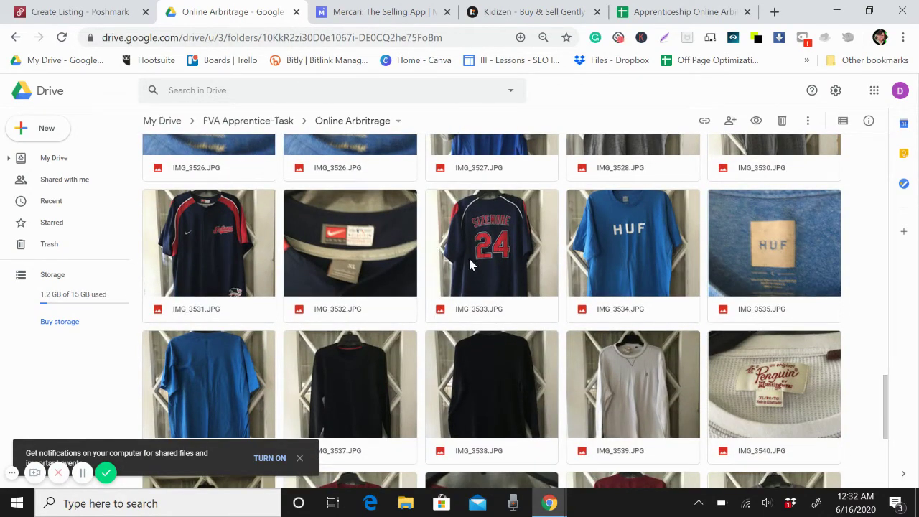
pyautogui.scroll(-3, 468, 258)
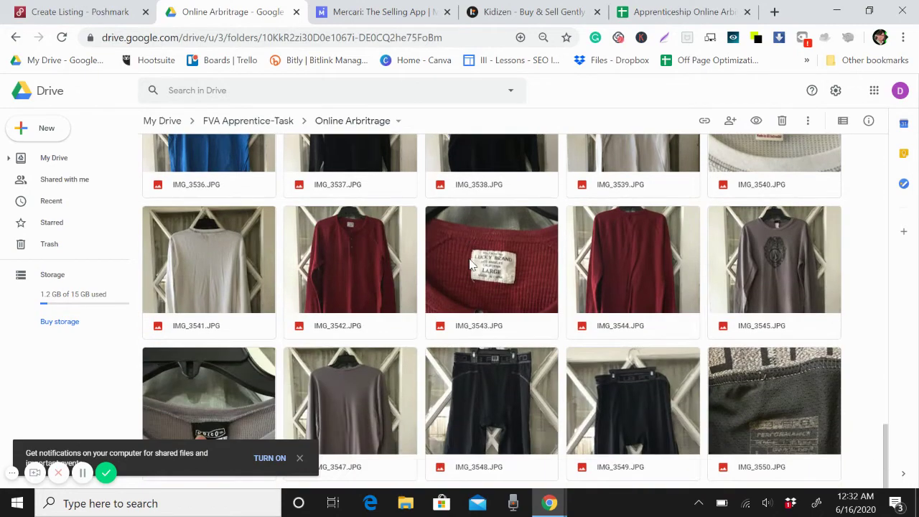
pyautogui.scroll(10, 470, 265)
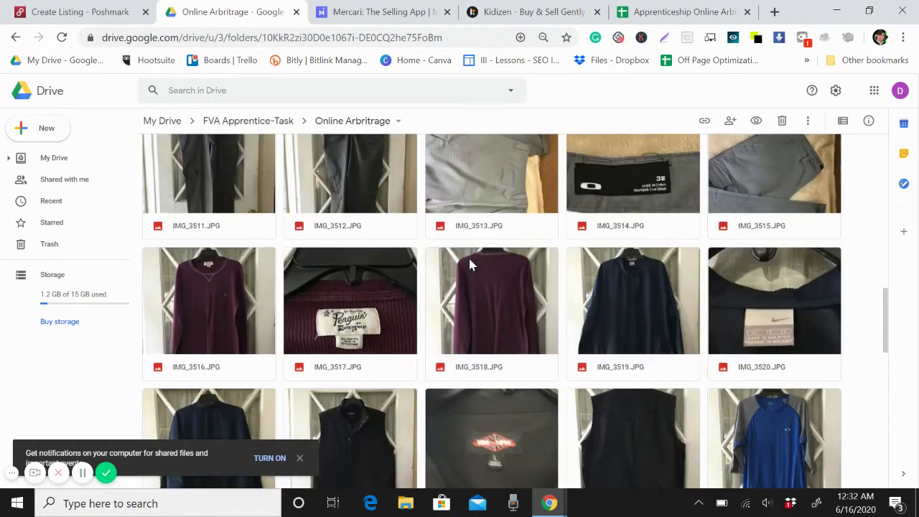
# Step: Return to the Poshmark listing, try to proceed past the form, and review its required fields
pyautogui.click(79, 12)
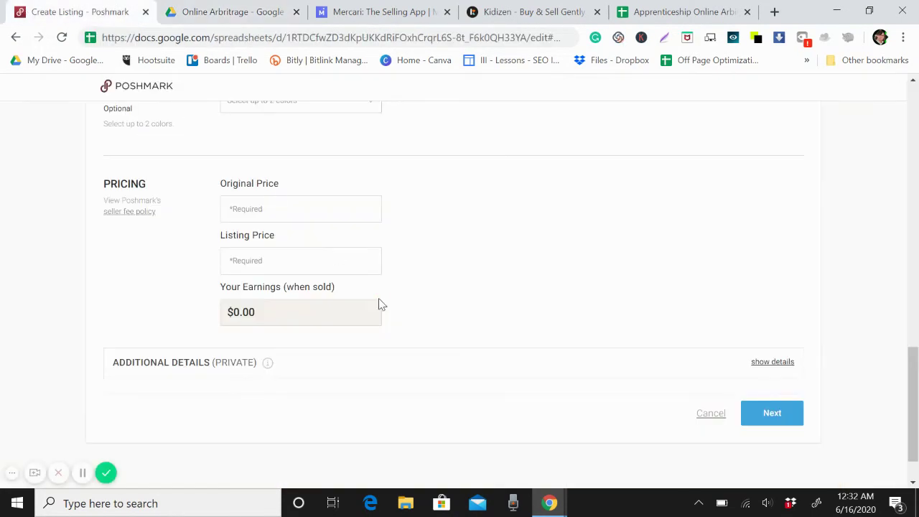
pyautogui.scroll(-1, 378, 300)
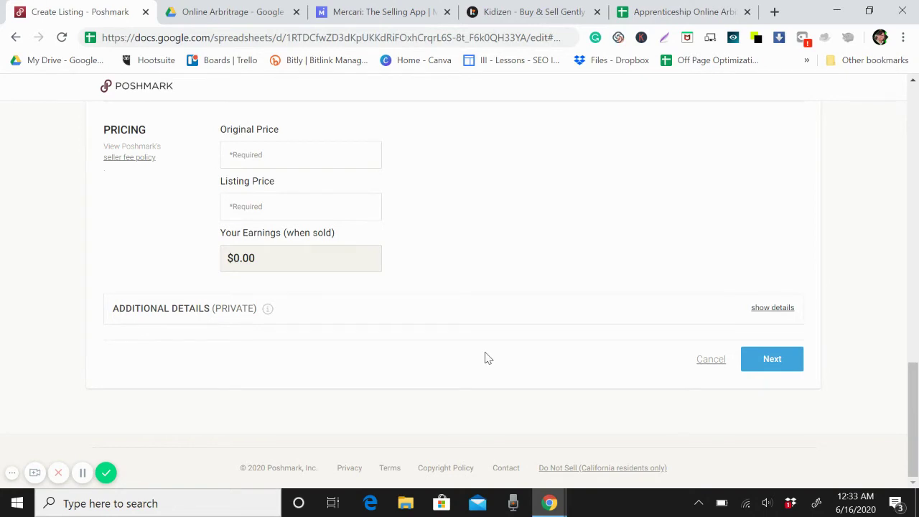
pyautogui.scroll(1, 488, 359)
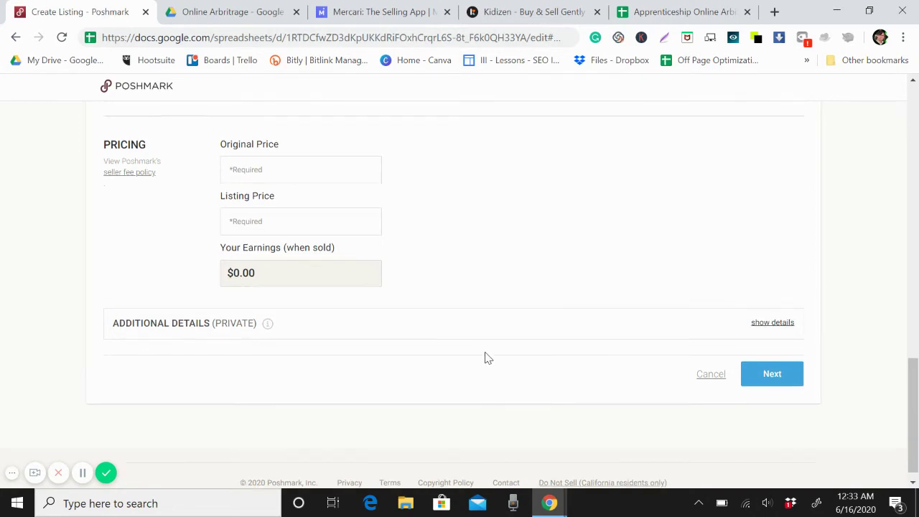
pyautogui.click(772, 374)
pyautogui.scroll(-6, 381, 317)
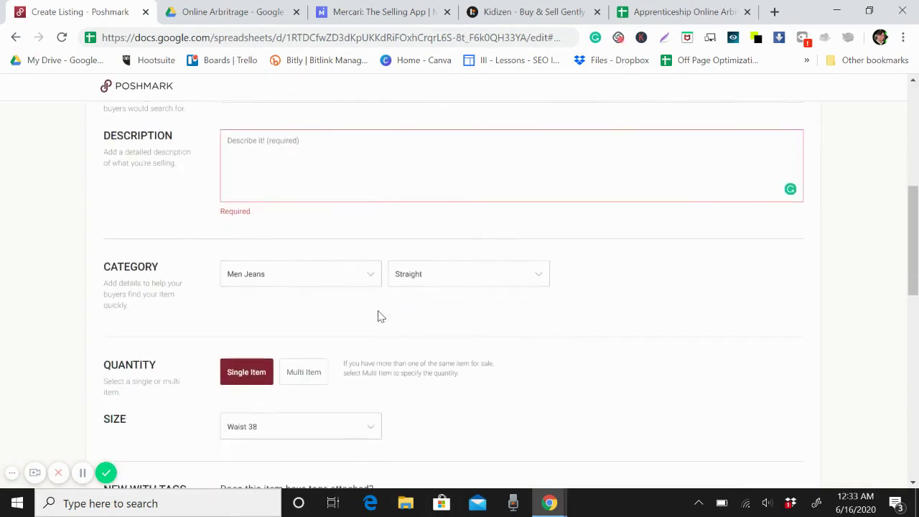
pyautogui.scroll(-1, 455, 355)
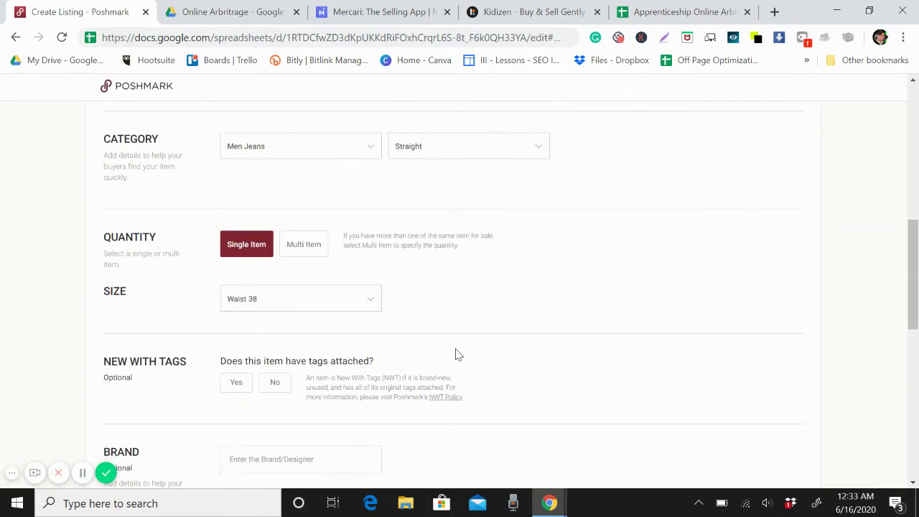
# Step: Switch to Mercari and open its page for selling an item
pyautogui.click(387, 12)
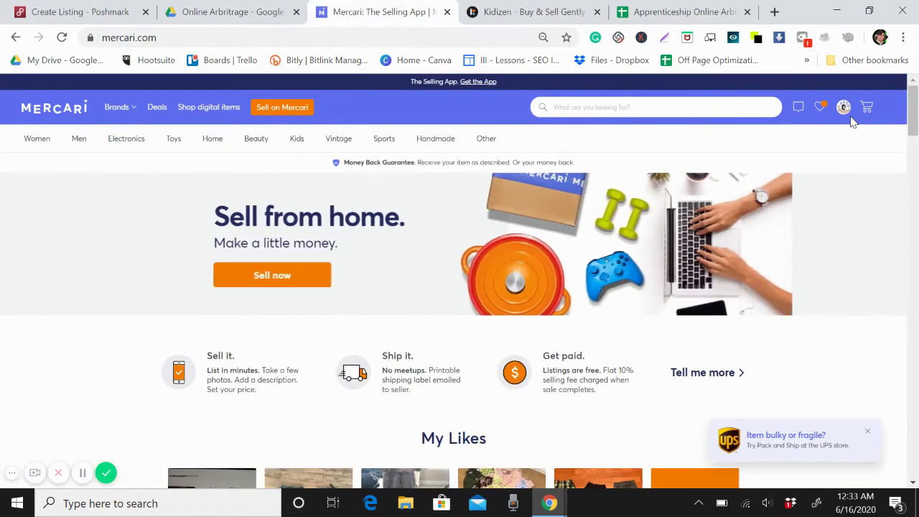
pyautogui.moveTo(842, 108)
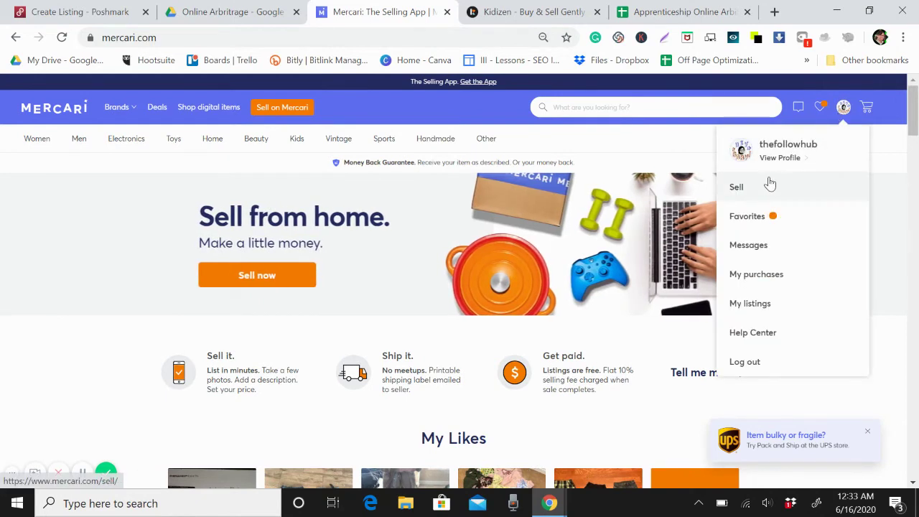
pyautogui.click(765, 187)
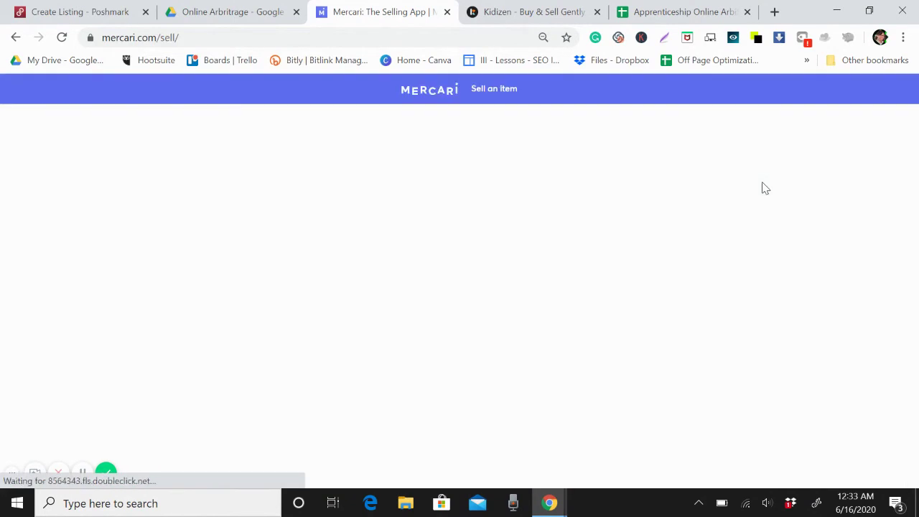
# Step: Look at the Poshmark listing form alongside the Mercari and Kidizen sites
pyautogui.click(50, 9)
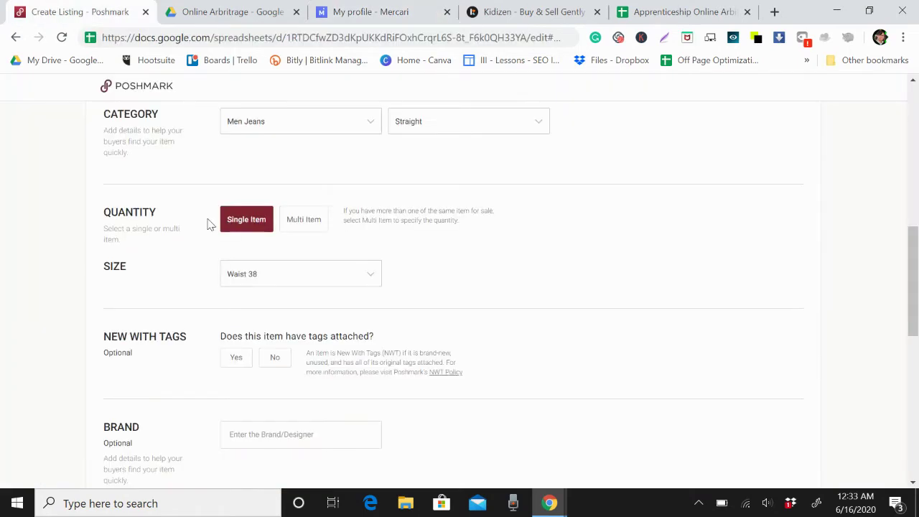
pyautogui.click(344, 7)
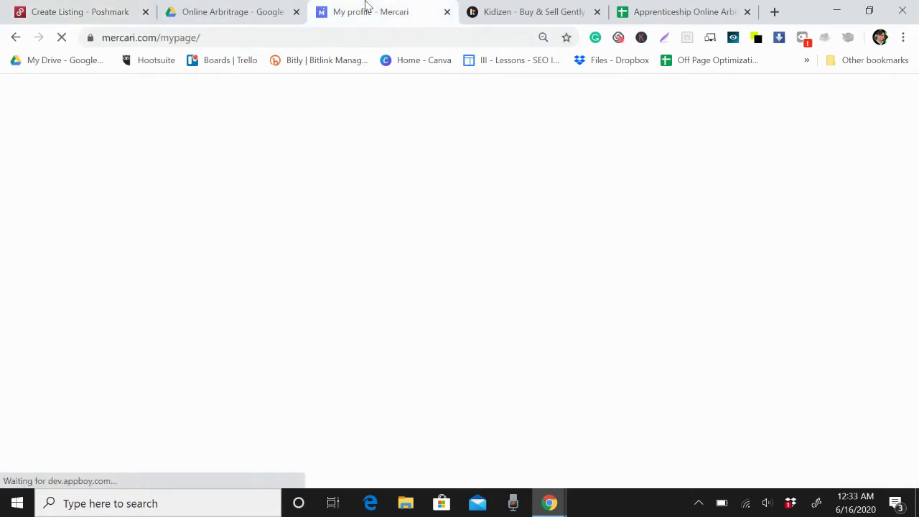
pyautogui.click(530, 9)
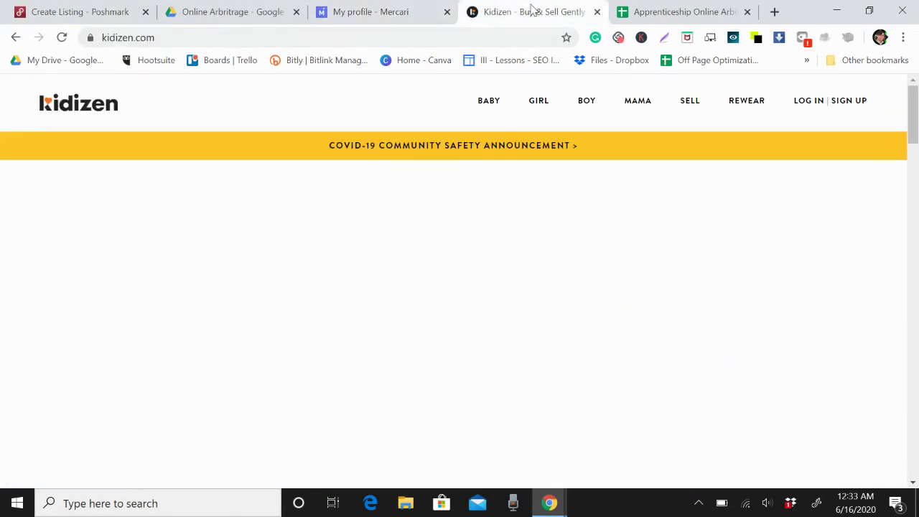
pyautogui.click(28, 10)
pyautogui.scroll(8, 332, 336)
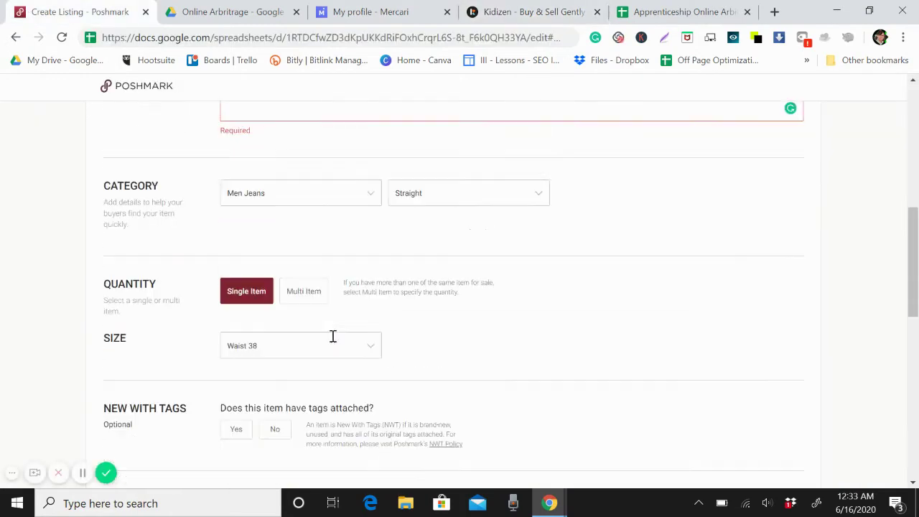
# Step: Open the account's own Poshmark closet and check the daily sharing schedule in the Apprenticeship Online Arbitrage spreadsheet
pyautogui.click(141, 90)
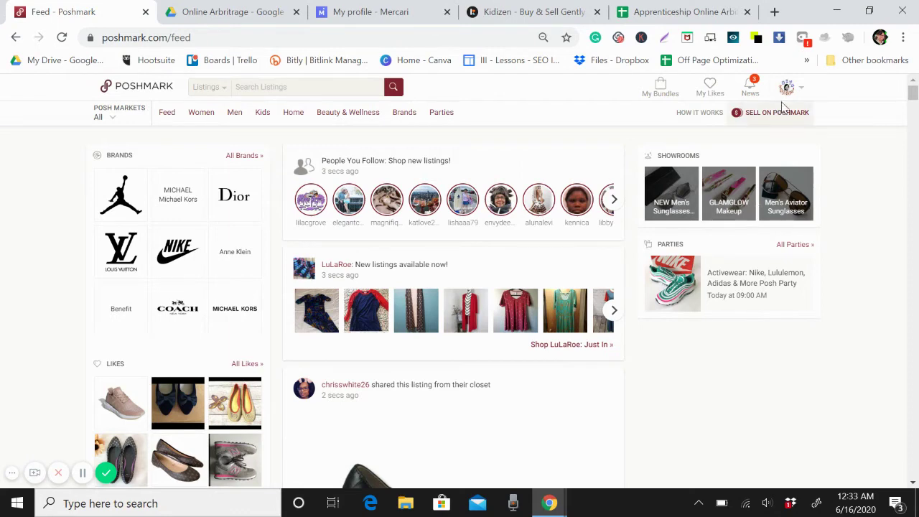
pyautogui.moveTo(789, 100)
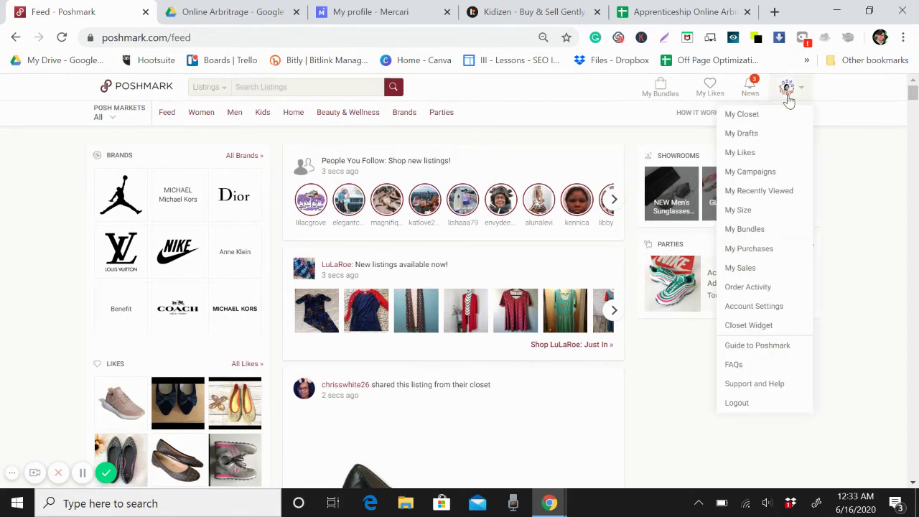
pyautogui.click(743, 114)
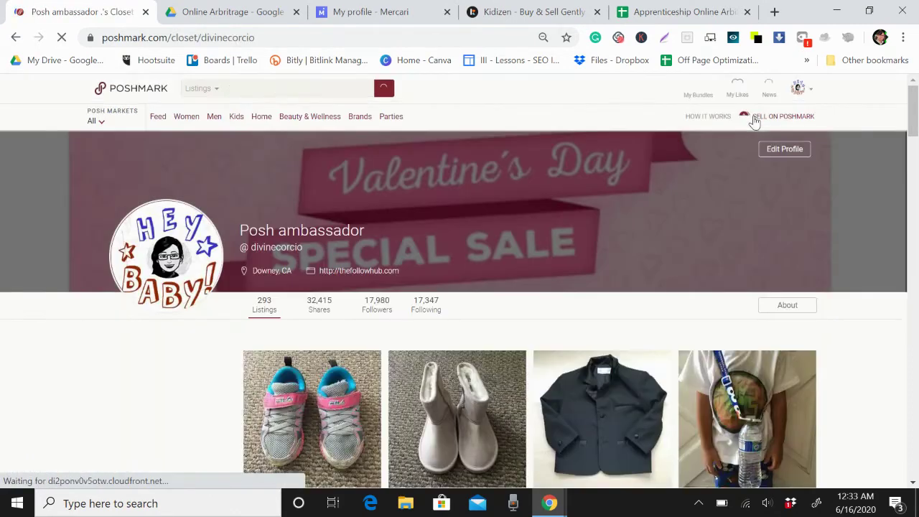
pyautogui.click(675, 7)
pyautogui.scroll(-2, 334, 298)
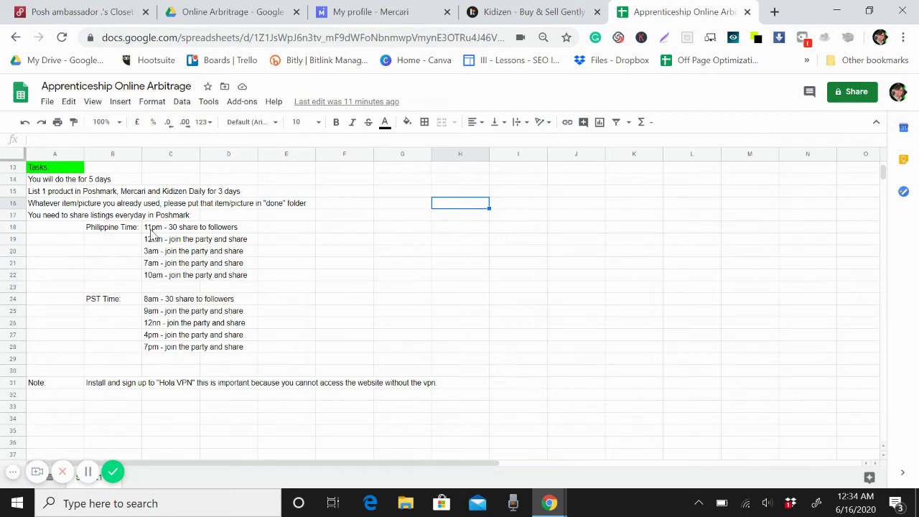
# Step: Share the Fila shoes, Baby Girl boots, 3t boys Suit Coat and Bottle Holder listings from the Poshmark closet to followers
pyautogui.click(119, 10)
pyautogui.scroll(-3, 377, 325)
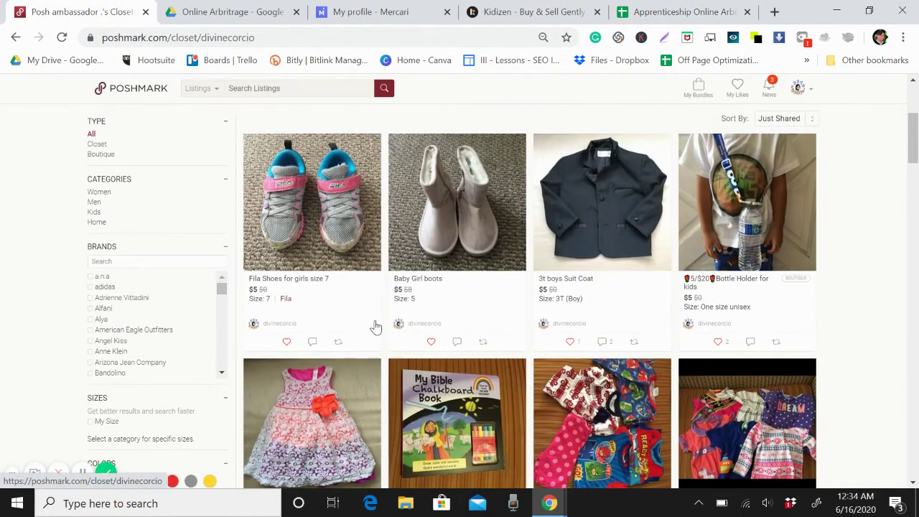
pyautogui.click(335, 343)
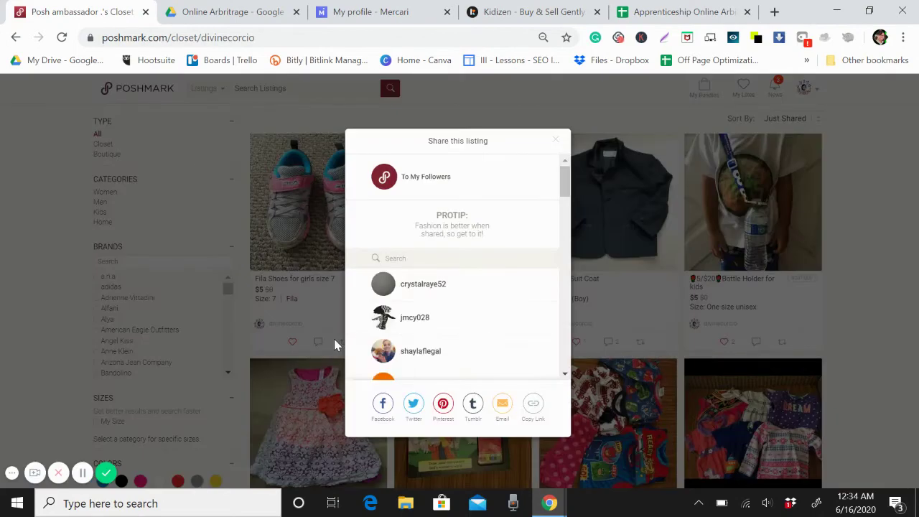
pyautogui.click(432, 187)
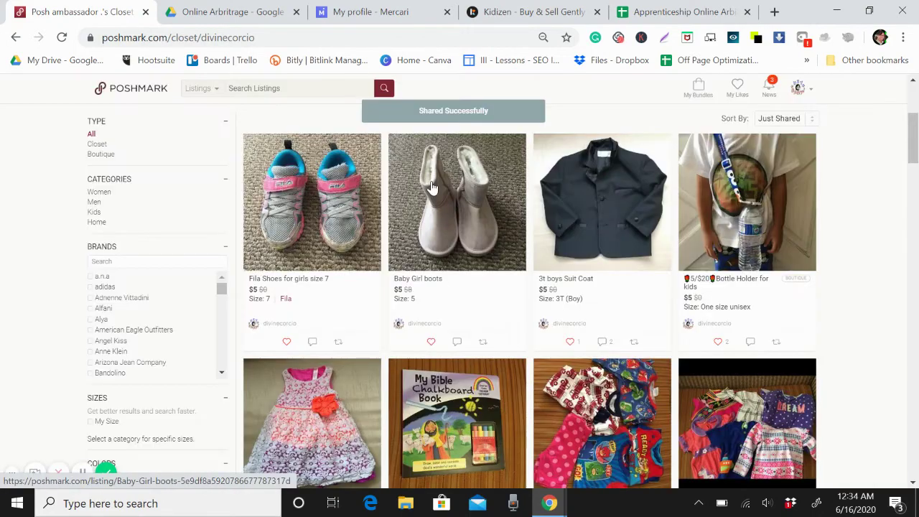
pyautogui.click(483, 342)
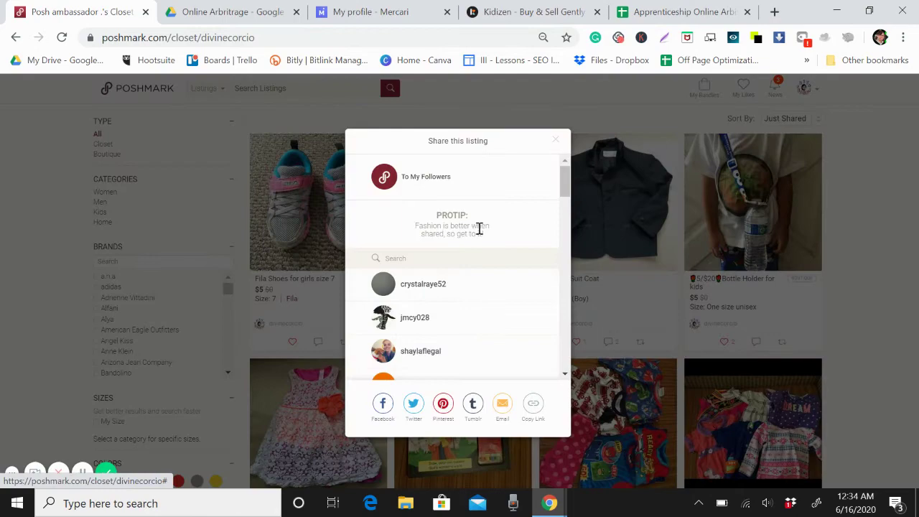
pyautogui.click(470, 191)
pyautogui.click(634, 343)
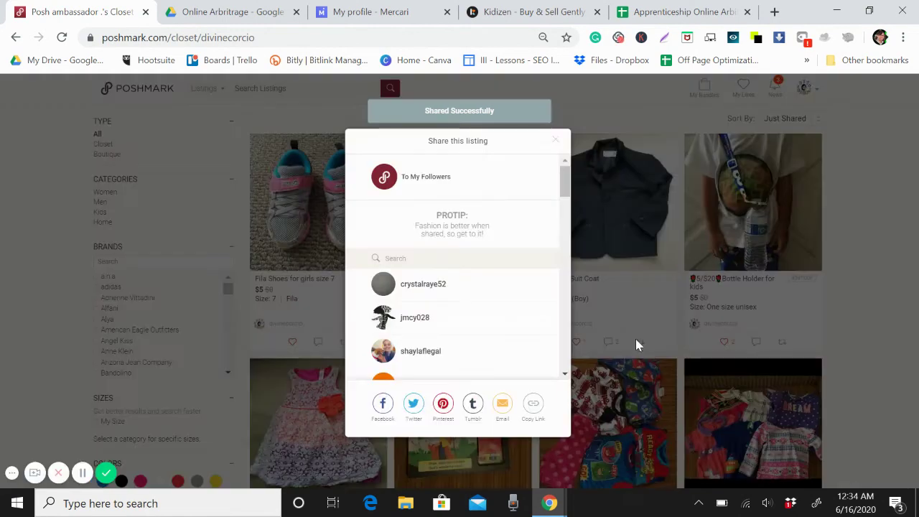
pyautogui.click(504, 194)
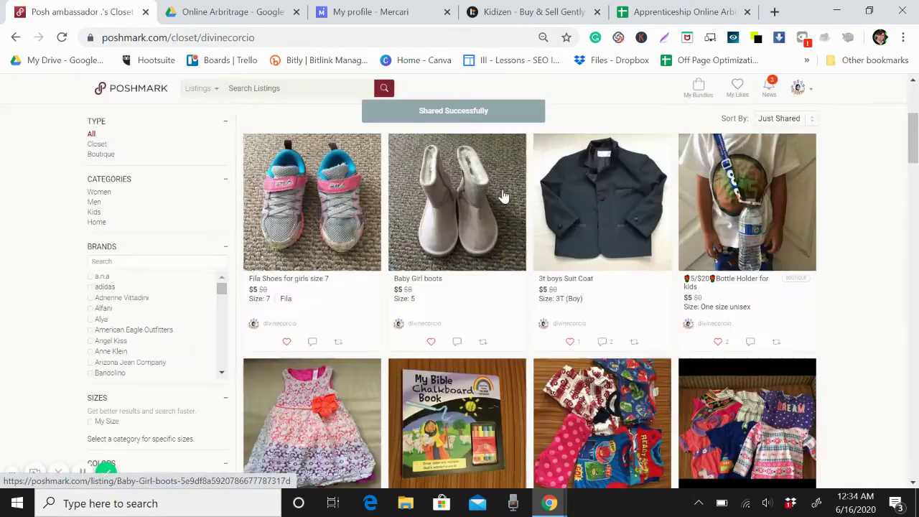
pyautogui.click(776, 342)
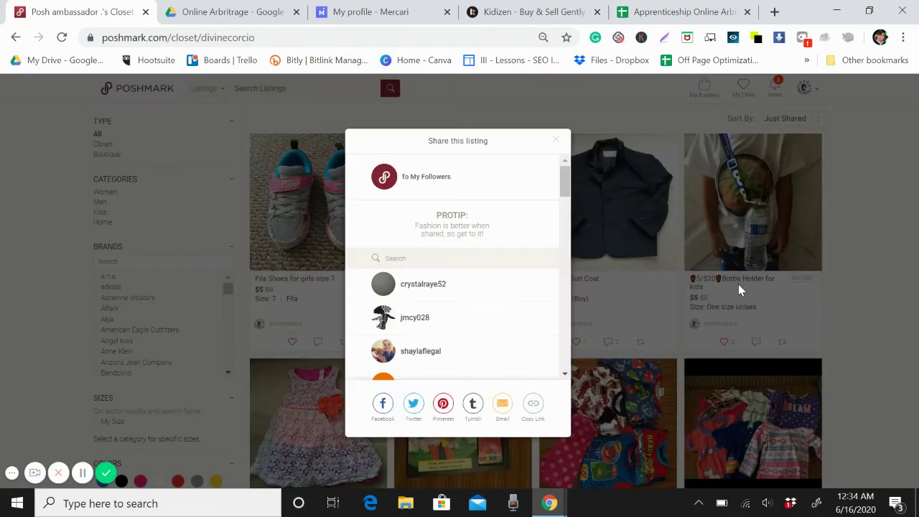
pyautogui.click(477, 191)
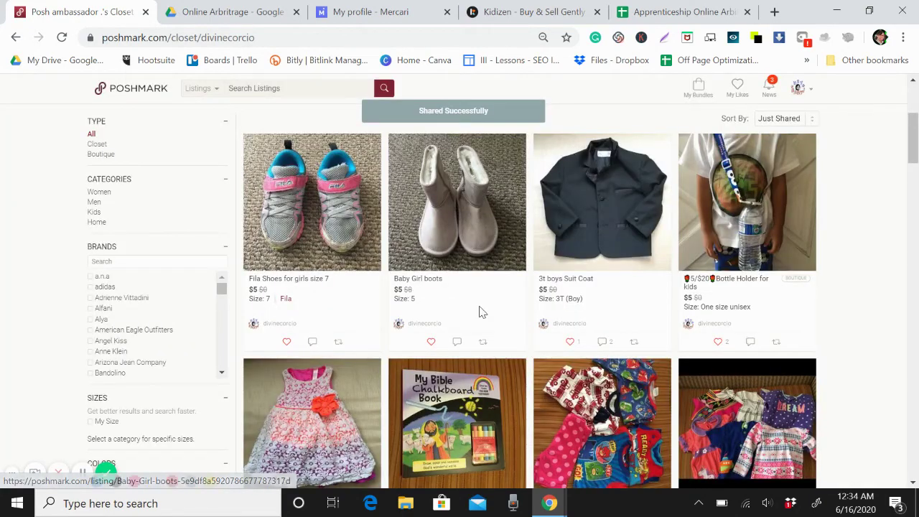
pyautogui.scroll(-2, 479, 312)
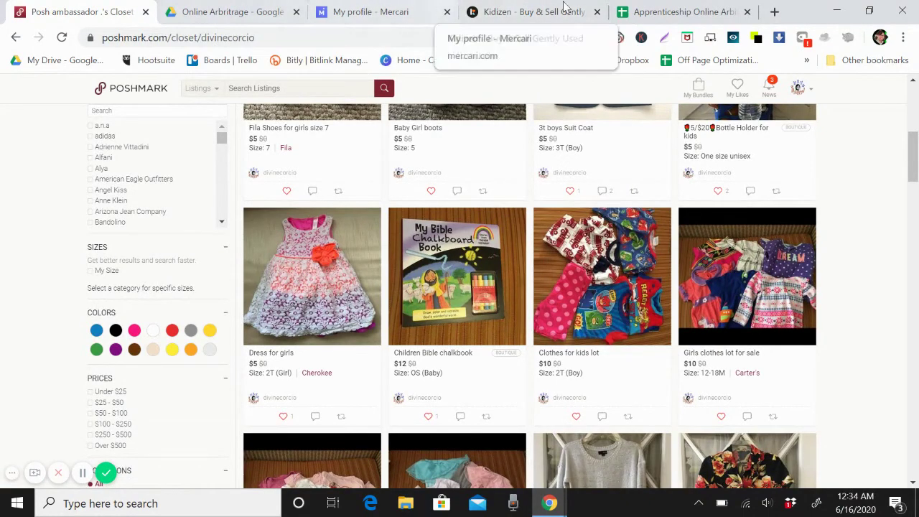
# Step: Recheck the party-sharing times in the task spreadsheet and open Poshmark's list of all parties
pyautogui.click(657, 12)
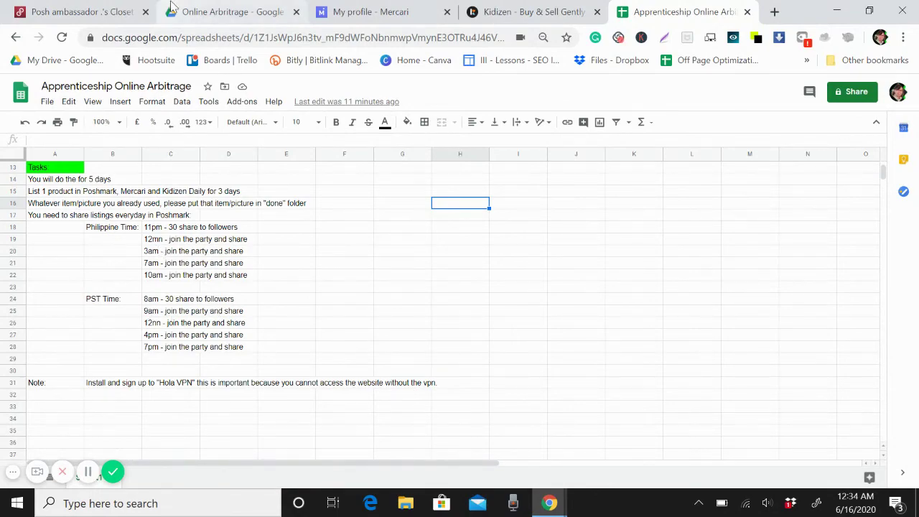
pyautogui.click(104, 10)
pyautogui.scroll(5, 660, 217)
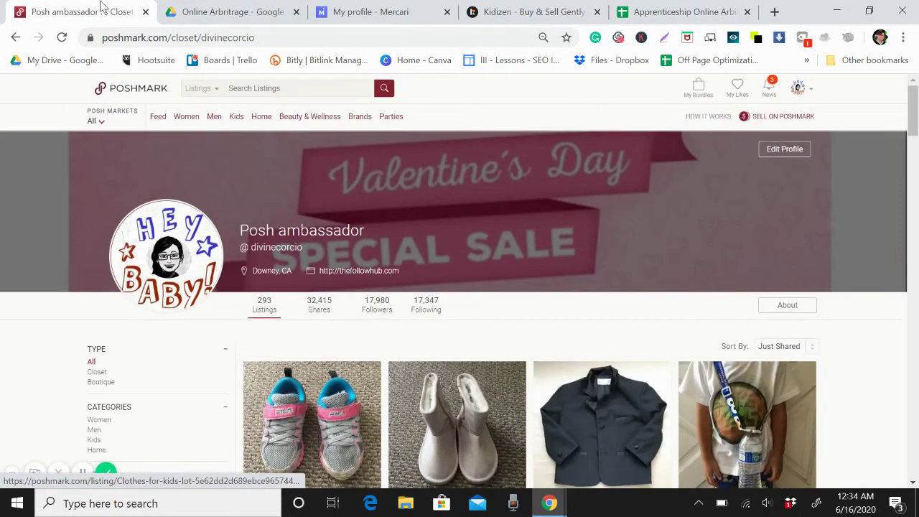
pyautogui.click(117, 88)
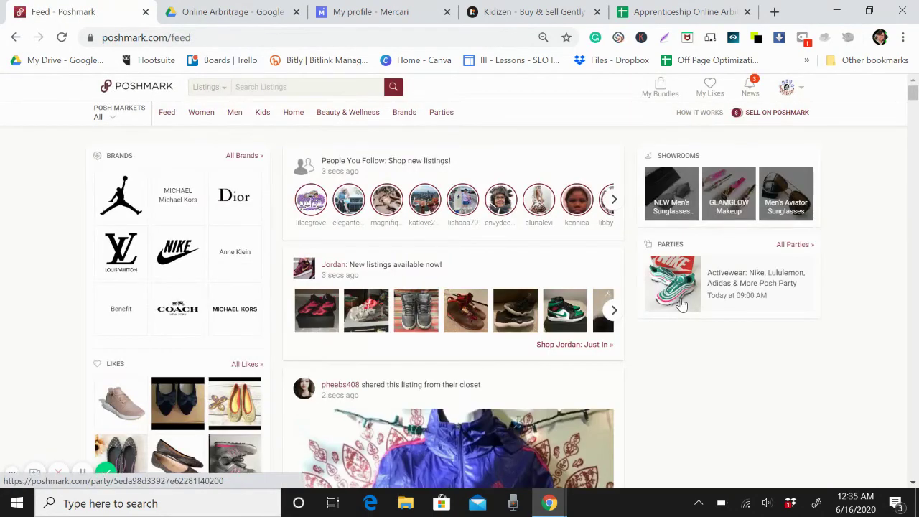
pyautogui.click(794, 246)
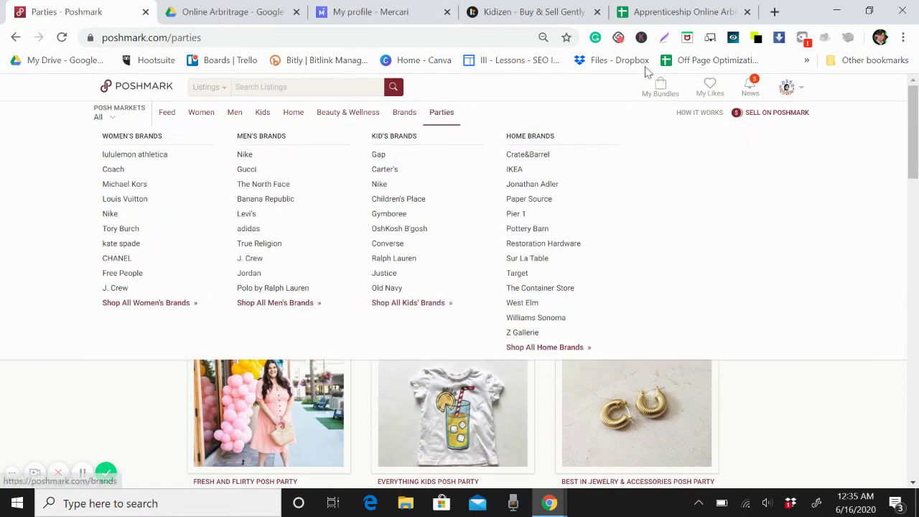
# Step: Go from the parties list back to the account's own Poshmark closet
pyautogui.moveTo(788, 92)
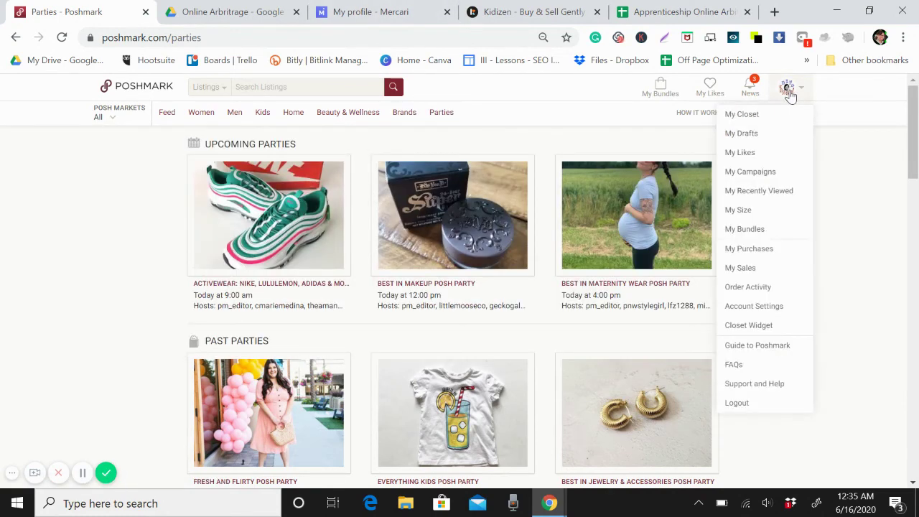
pyautogui.click(747, 118)
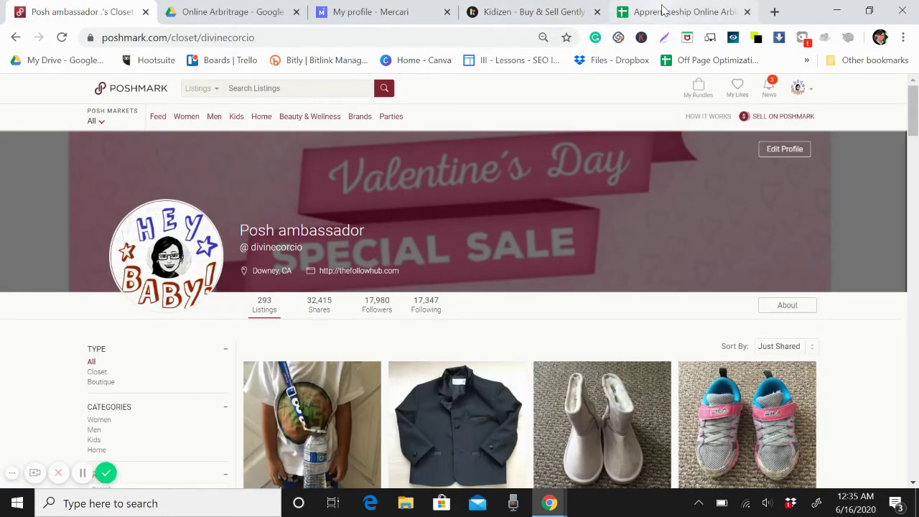
# Step: Check the daily sharing schedule in the task spreadsheet and view the sharing options for the closet's Tops blouse for girls lot listing
pyautogui.click(683, 12)
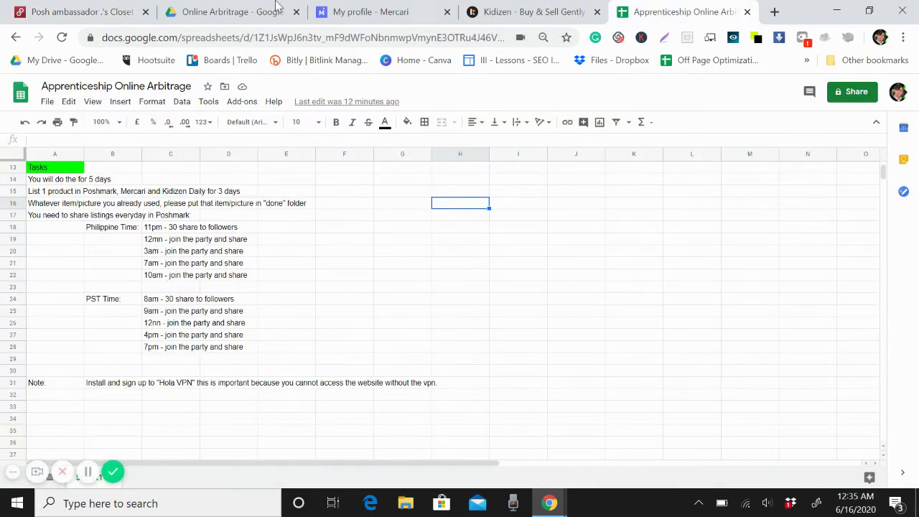
pyautogui.click(79, 12)
pyautogui.scroll(-3, 415, 460)
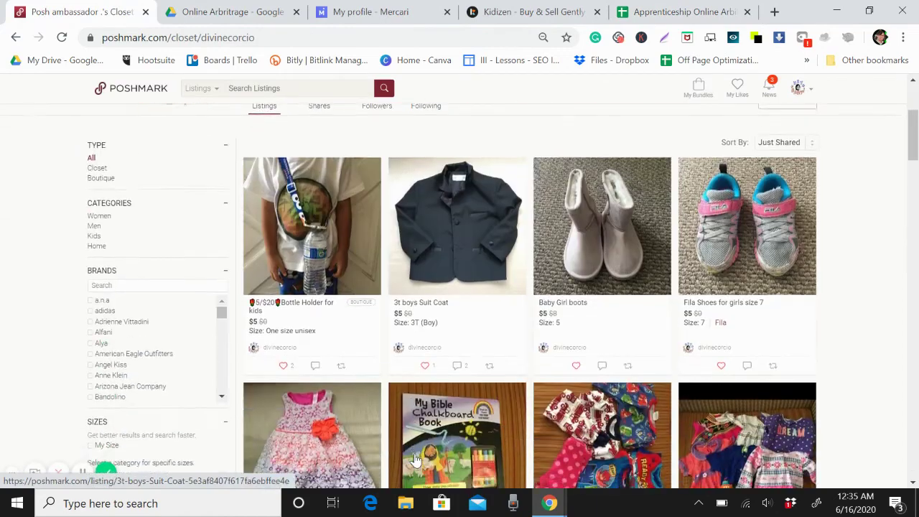
pyautogui.scroll(-5, 415, 460)
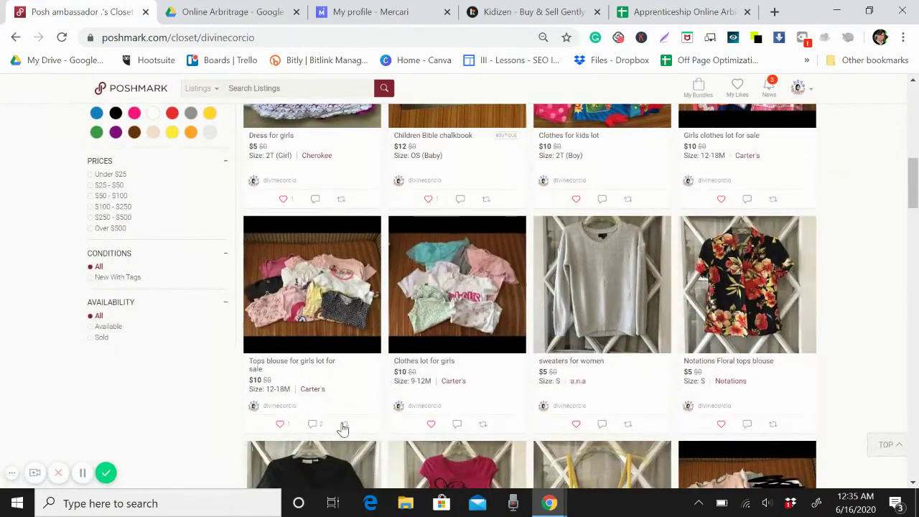
pyautogui.click(342, 425)
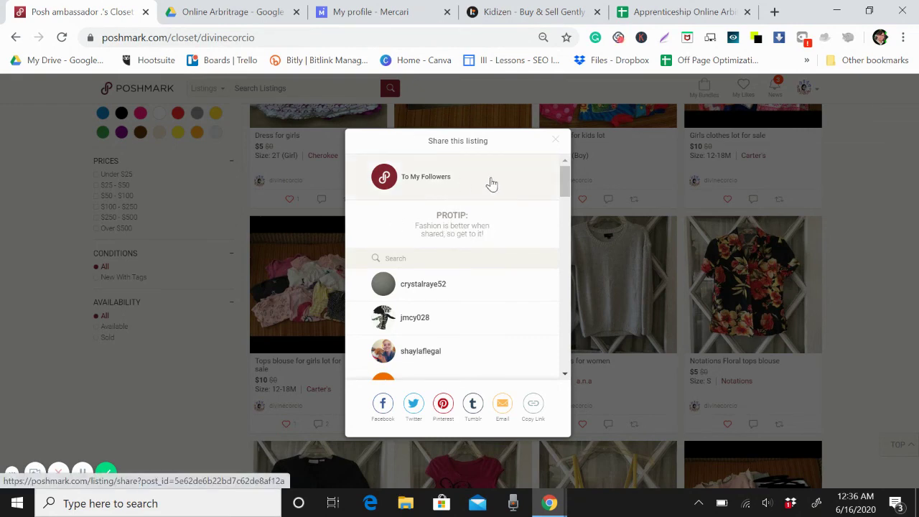
pyautogui.click(555, 140)
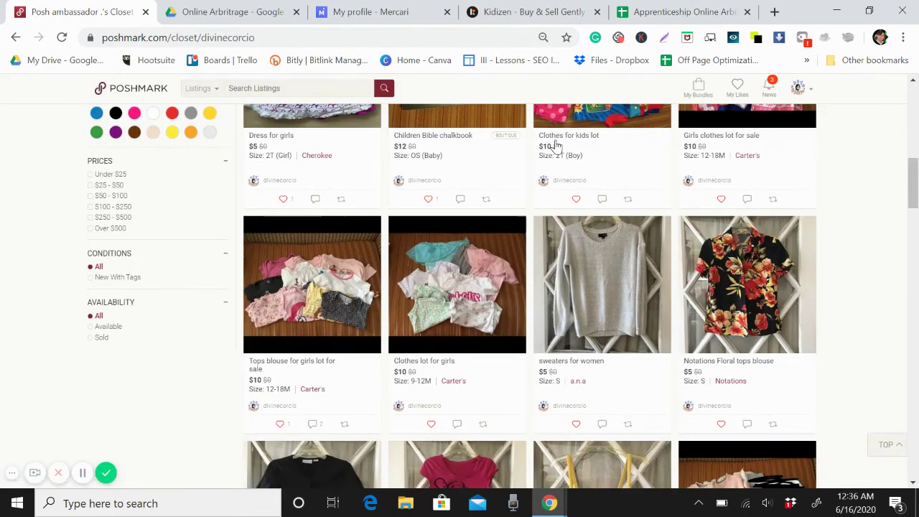
# Step: Look through the Poshmark closet's women's tops, sweaters, men's shirts and jeans listings available for daily sharing
pyautogui.scroll(-4, 532, 346)
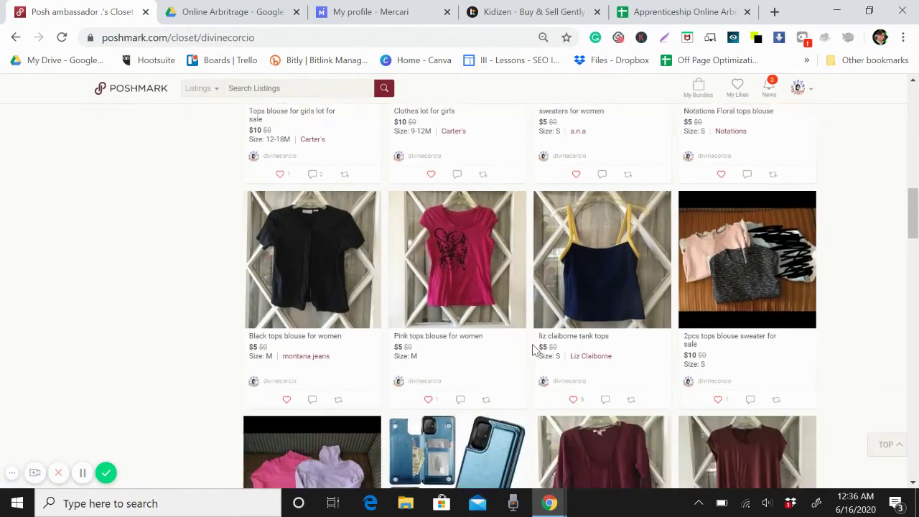
pyautogui.scroll(-6, 532, 350)
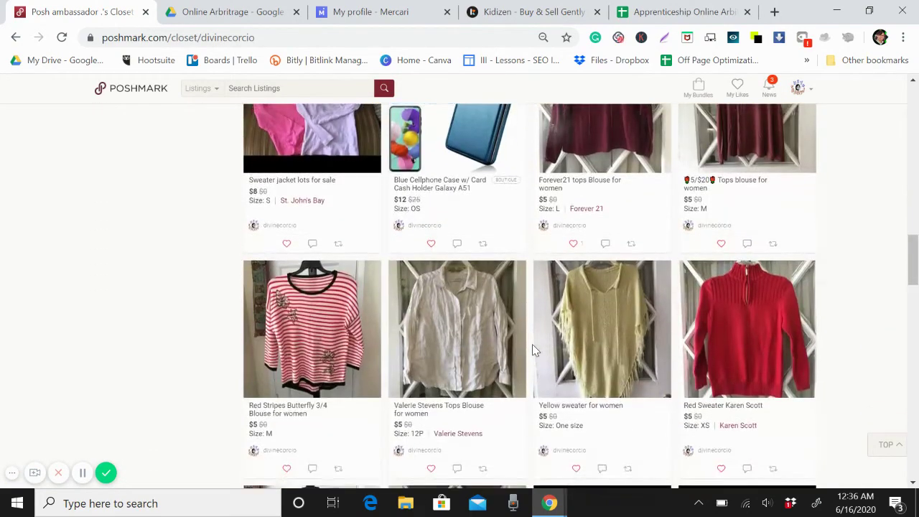
pyautogui.scroll(-3, 532, 349)
pyautogui.scroll(8, 533, 350)
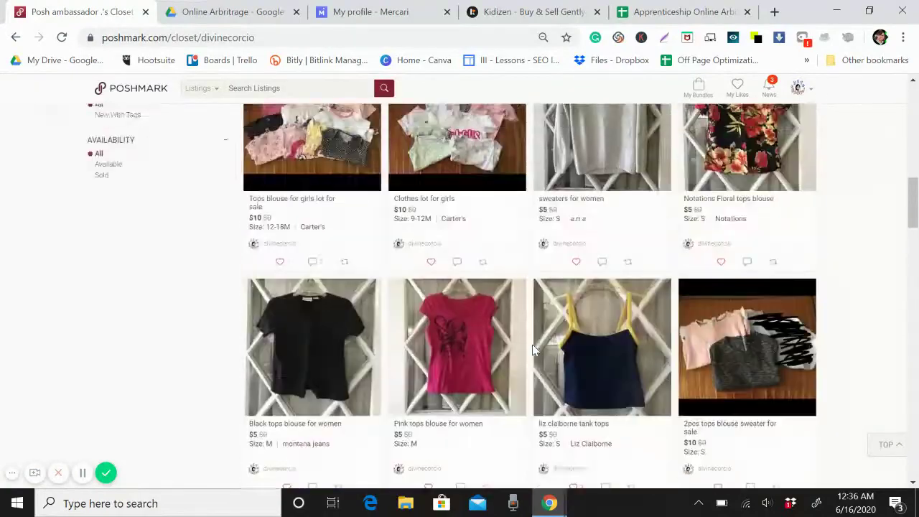
pyautogui.scroll(4, 532, 347)
pyautogui.scroll(-8, 532, 344)
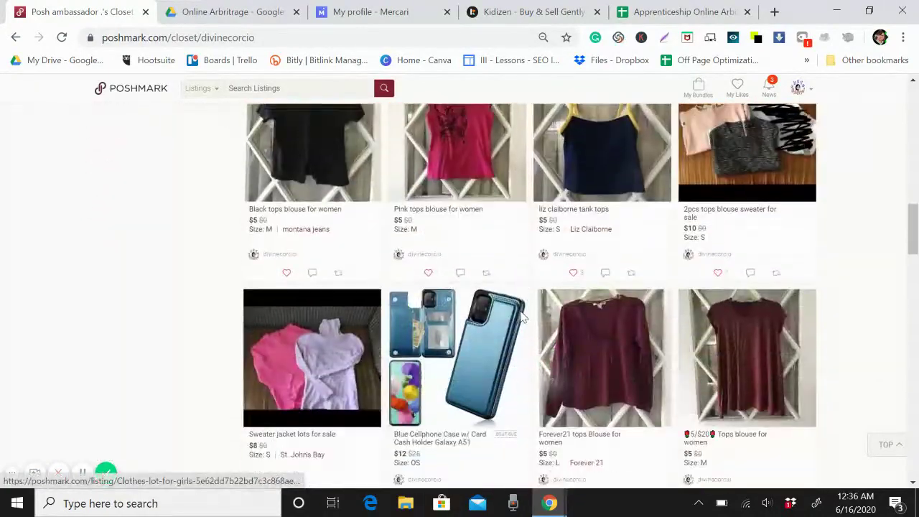
pyautogui.scroll(-6, 523, 318)
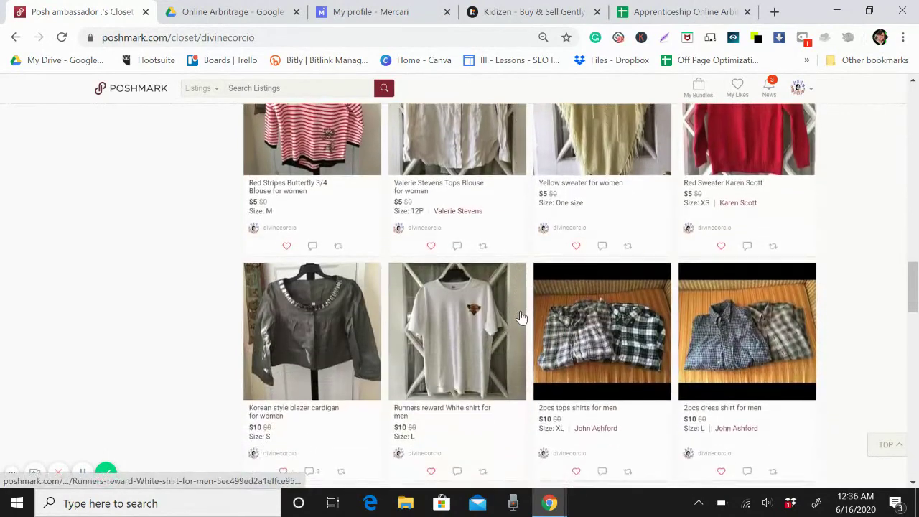
pyautogui.scroll(-1, 522, 319)
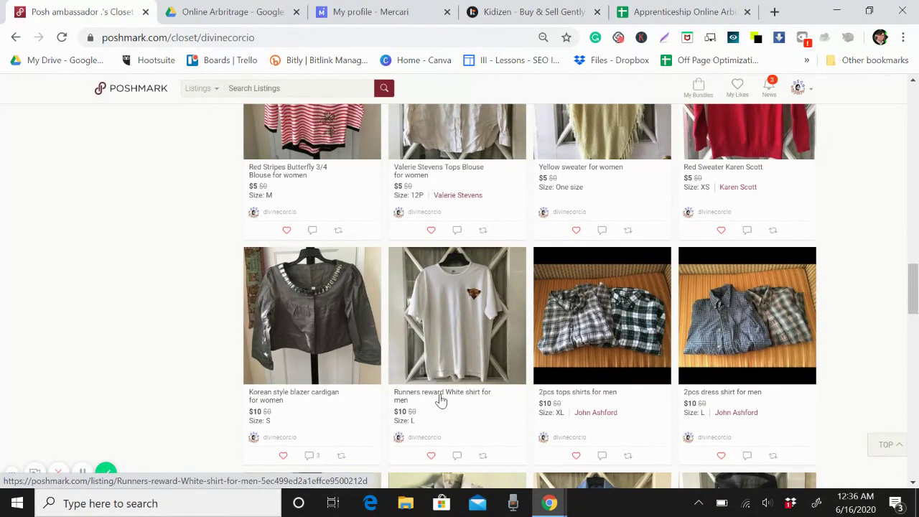
pyautogui.scroll(-1, 440, 400)
pyautogui.scroll(-6, 440, 400)
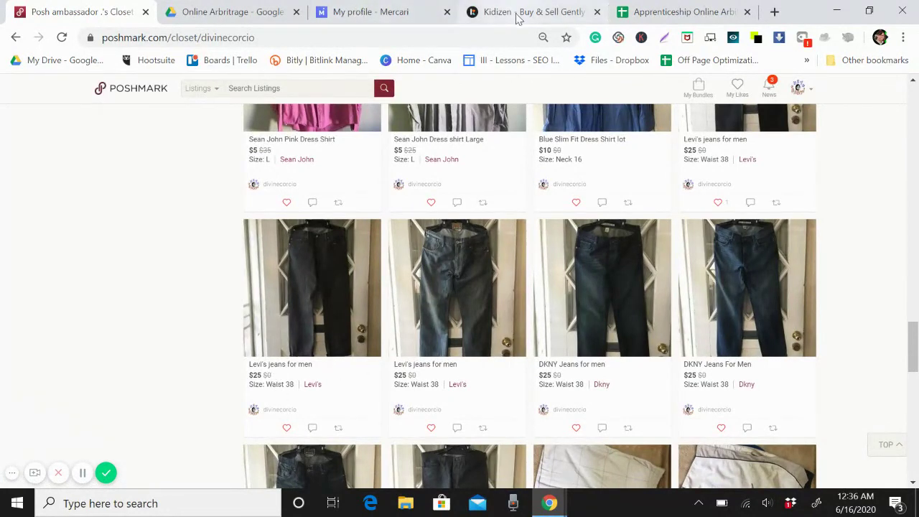
# Step: Glance at the Mercari profile and return to the Poshmark closet to examine the Sean John shirts and Levi's jeans listings
pyautogui.click(318, 10)
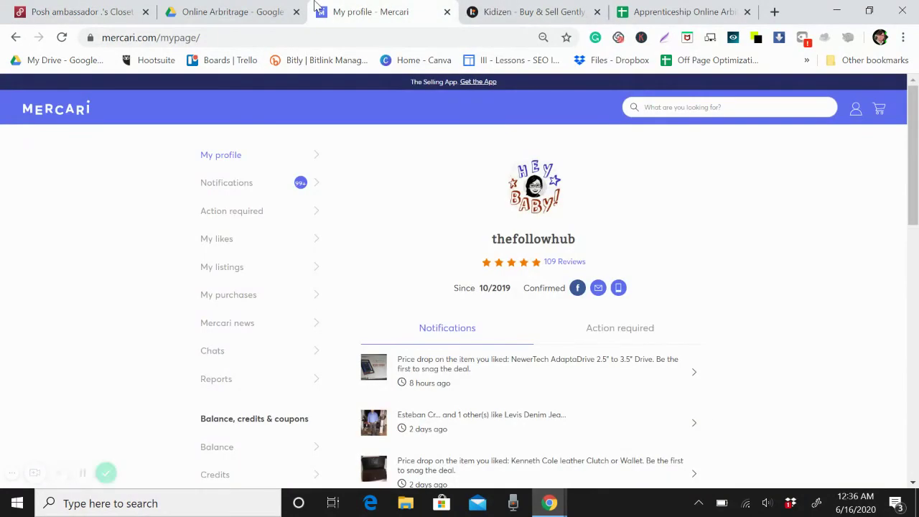
pyautogui.click(57, 8)
pyautogui.scroll(2, 352, 298)
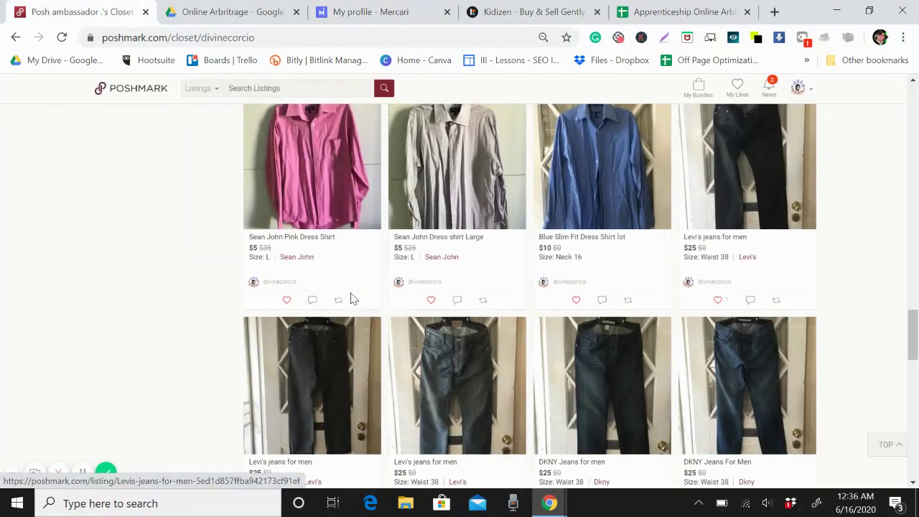
pyautogui.scroll(-1, 352, 298)
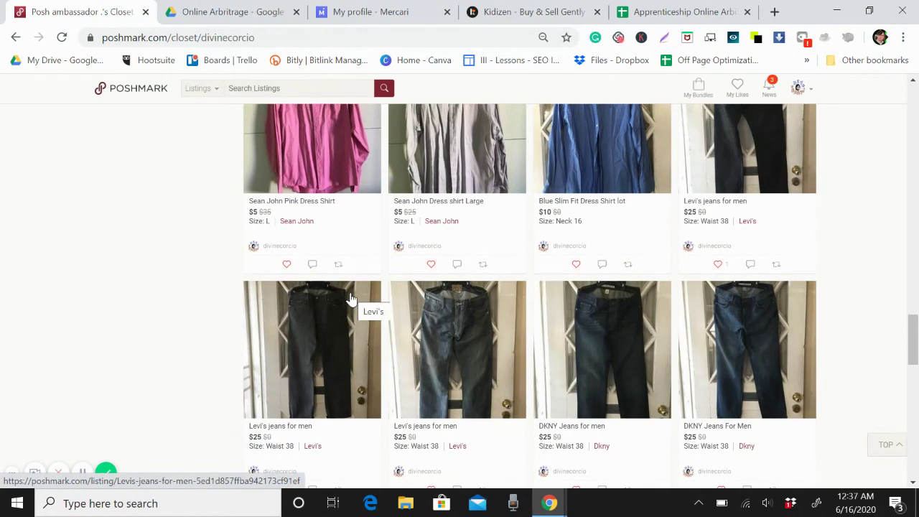
pyautogui.scroll(2, 351, 300)
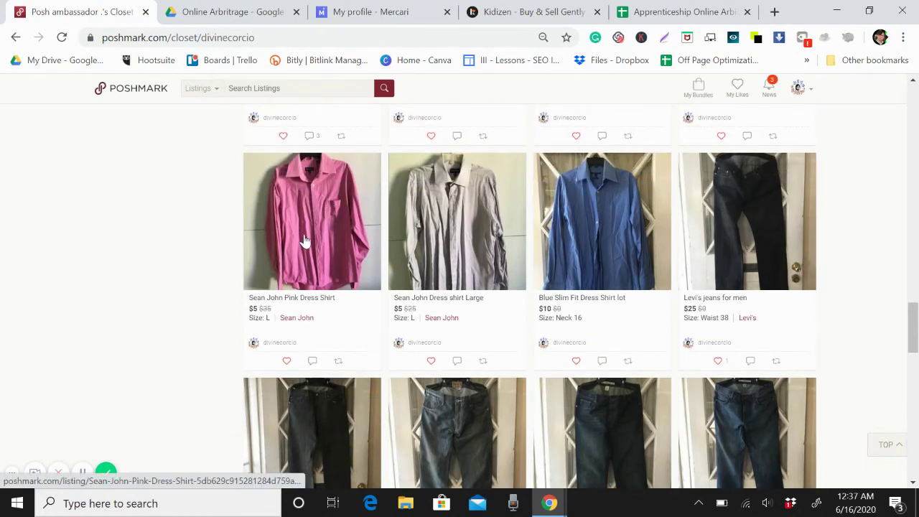
pyautogui.scroll(1, 316, 243)
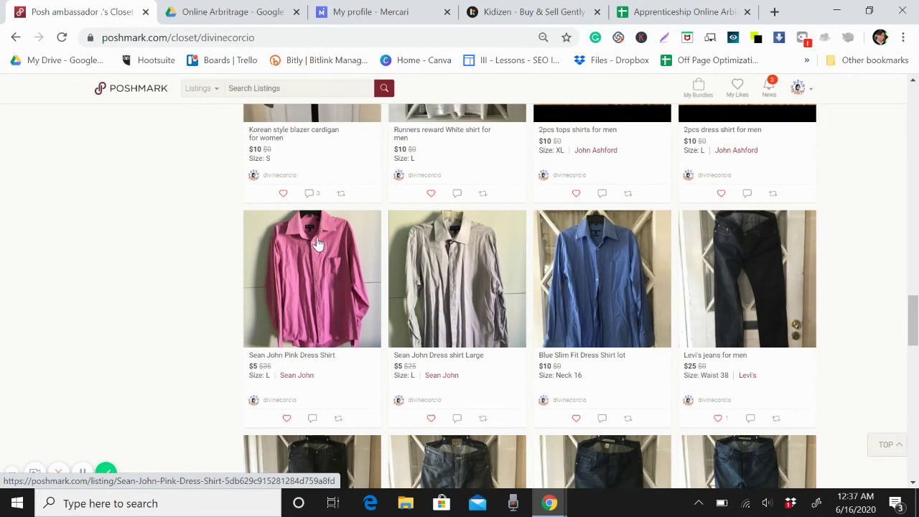
pyautogui.scroll(-4, 318, 243)
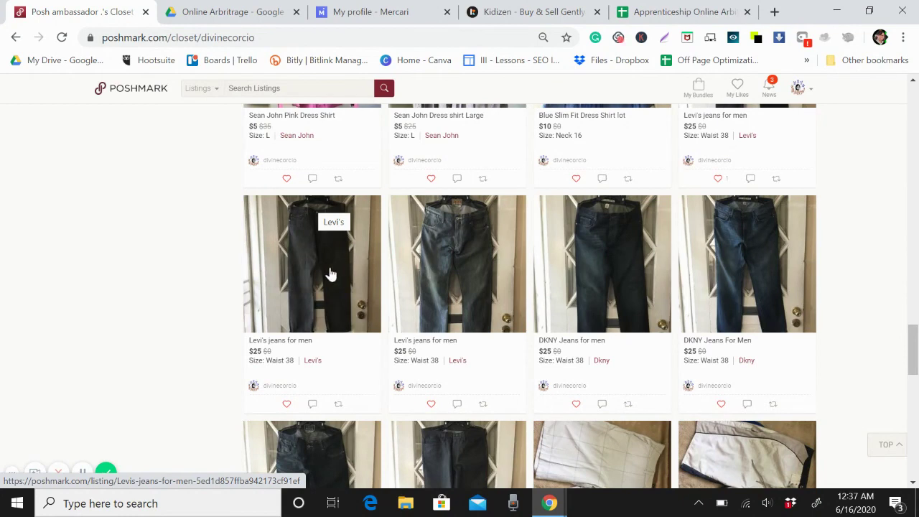
# Step: Switch to Mercari, show the account's active listings and open the $21 Levi's jeans for men listing for editing
pyautogui.click(390, 12)
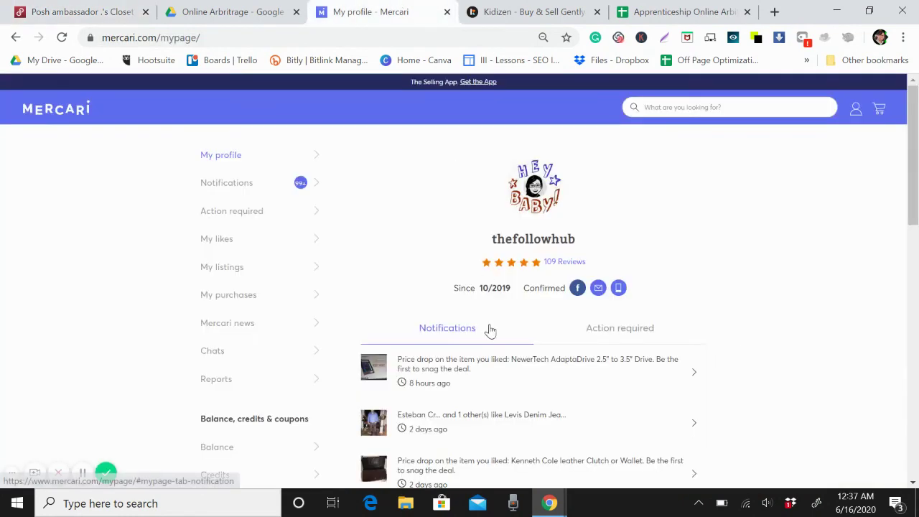
pyautogui.click(224, 273)
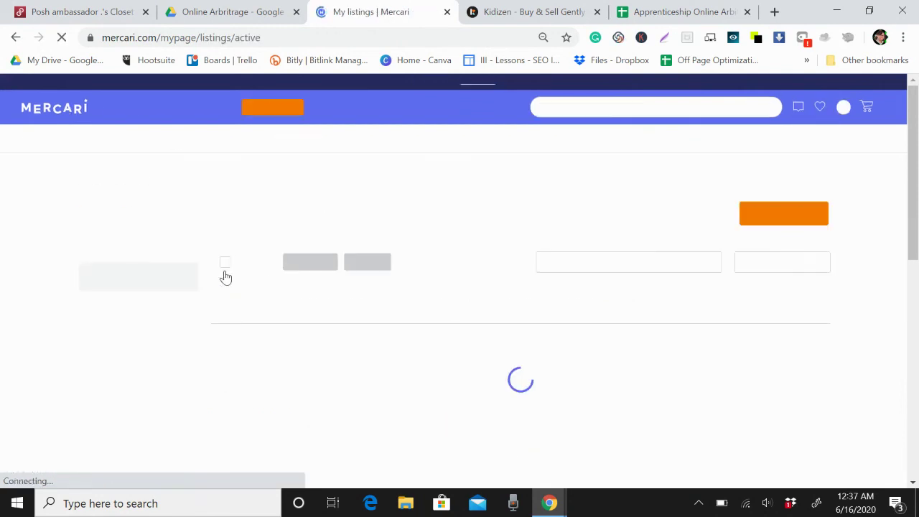
pyautogui.scroll(-2, 349, 323)
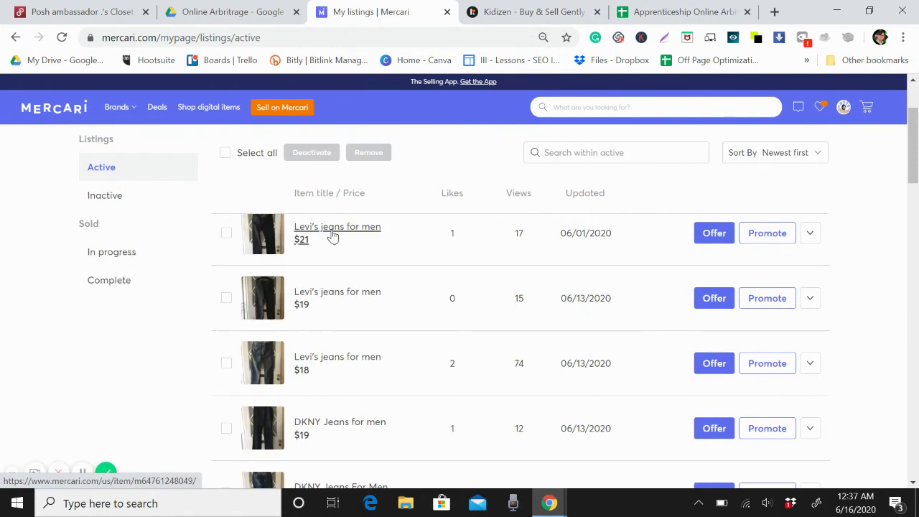
pyautogui.click(811, 237)
pyautogui.click(781, 262)
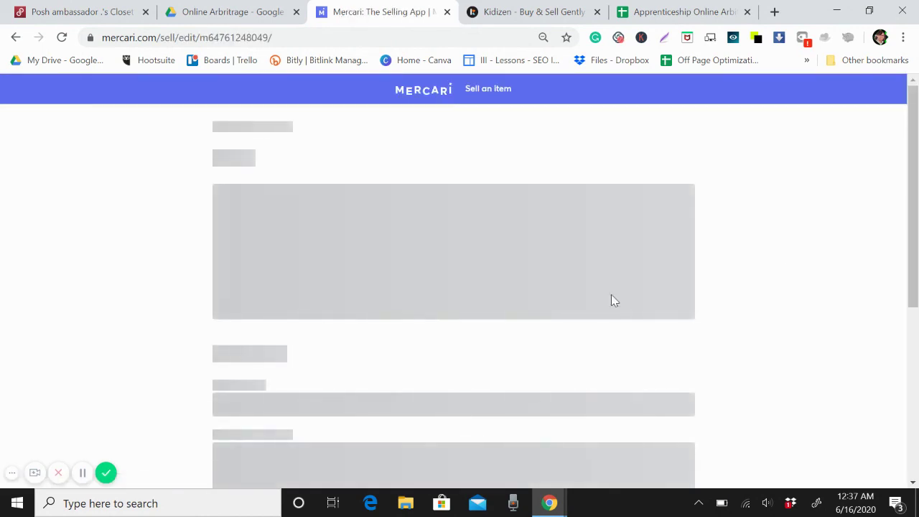
# Step: Review the Levi's jeans listing's title, description, tags, category, brand, condition, shipping and price fields
pyautogui.scroll(-3, 407, 312)
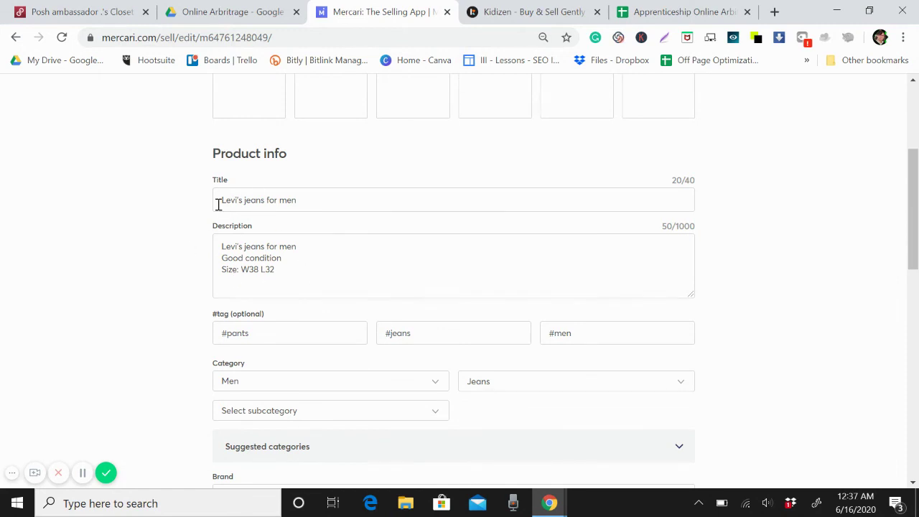
pyautogui.scroll(-5, 439, 257)
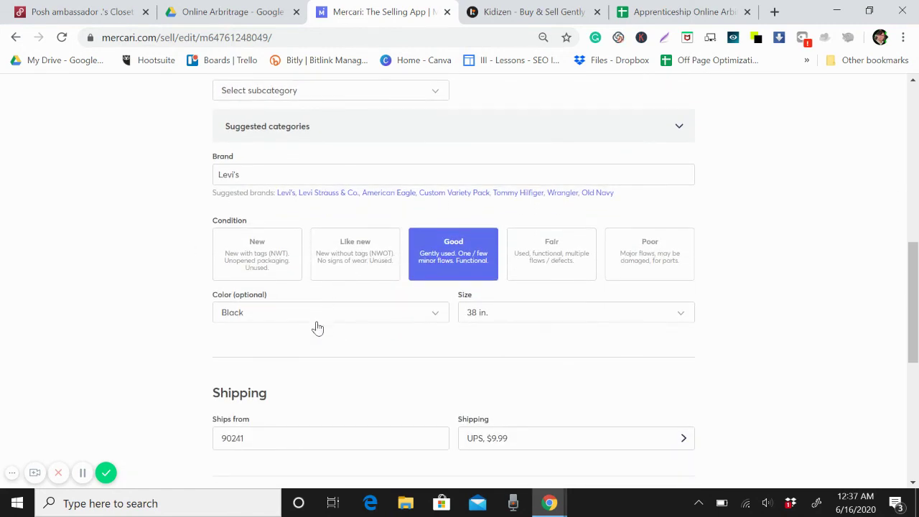
pyautogui.scroll(-4, 386, 361)
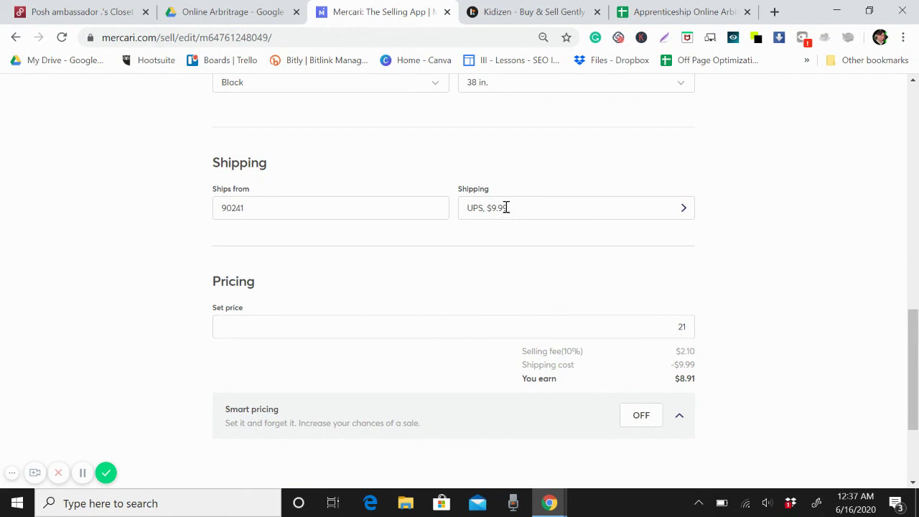
# Step: Inspect the jeans listing's shipping options for free shipping, label type, item weight and size, and close them without changes
pyautogui.click(506, 208)
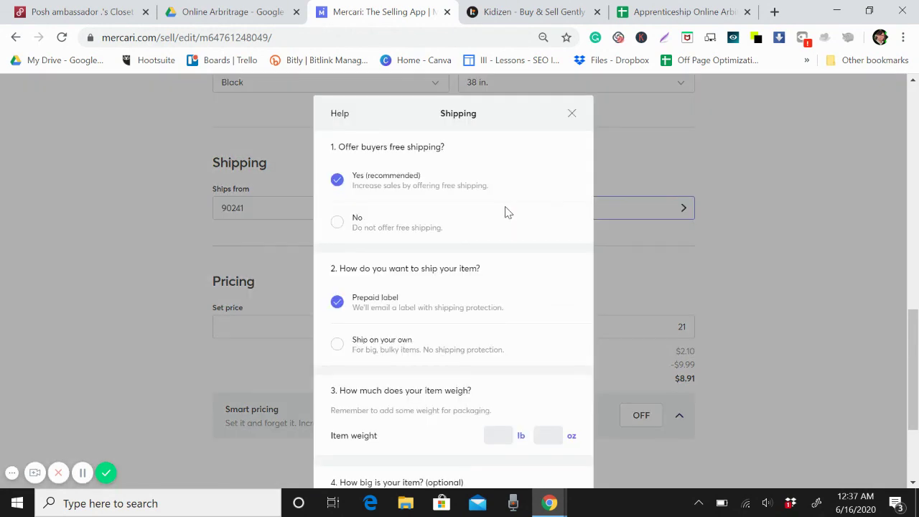
pyautogui.scroll(-3, 559, 409)
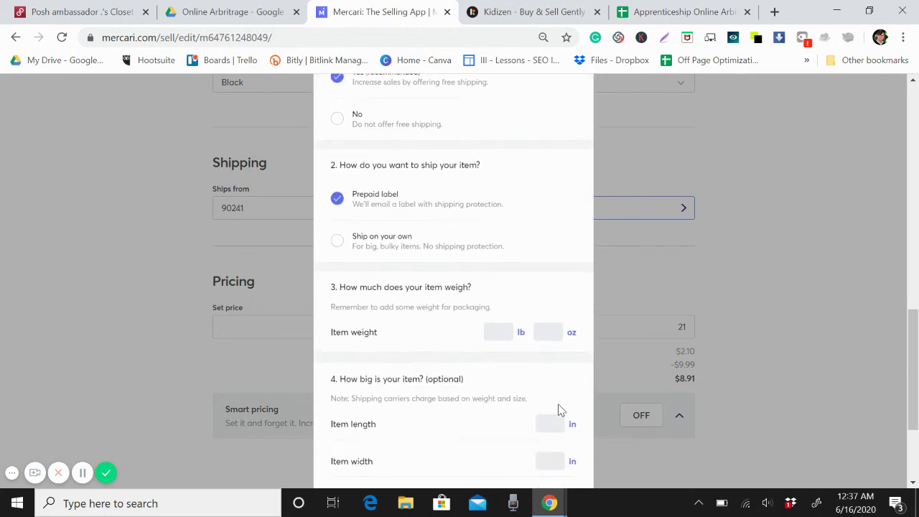
pyautogui.scroll(3, 560, 409)
pyautogui.click(573, 115)
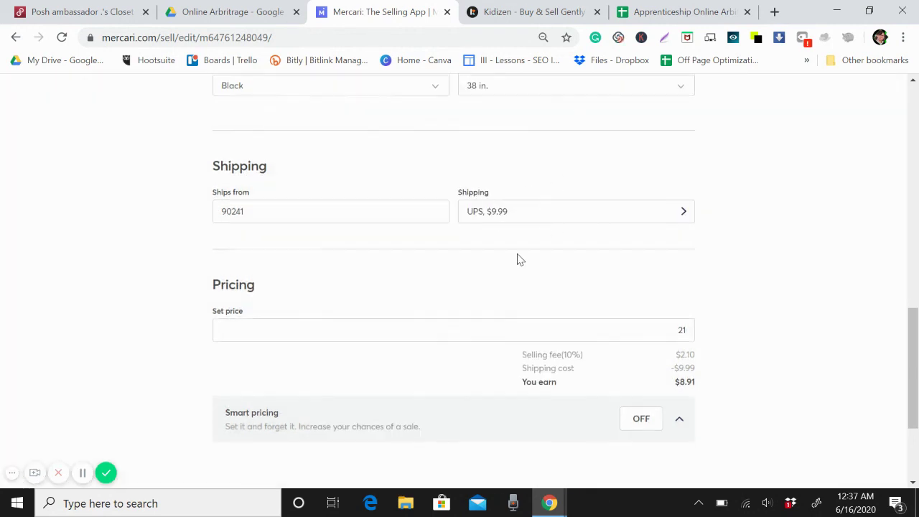
# Step: Examine the photos and product info of the Levi's jeans listing again
pyautogui.scroll(15, 517, 258)
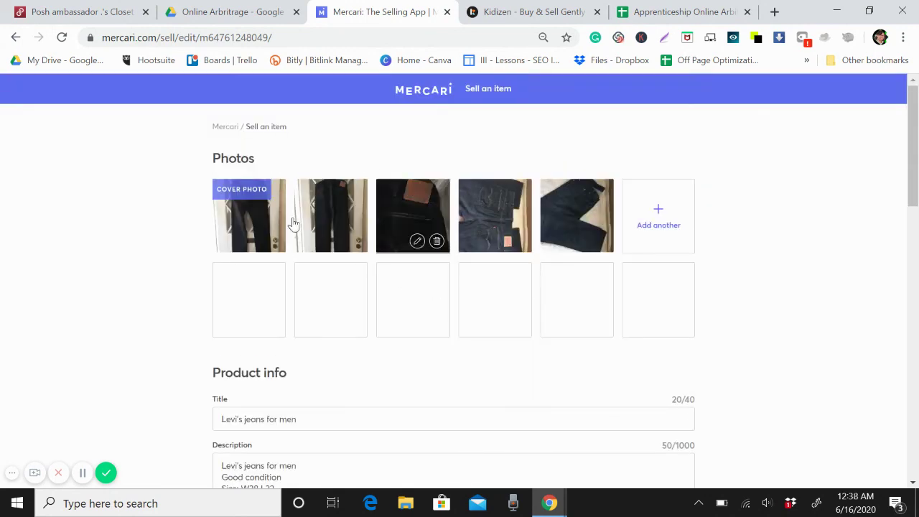
pyautogui.scroll(-3, 505, 310)
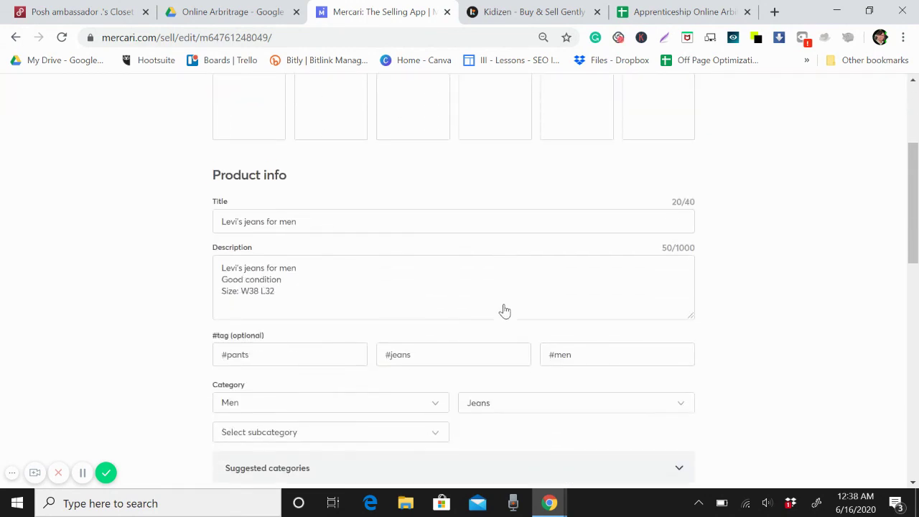